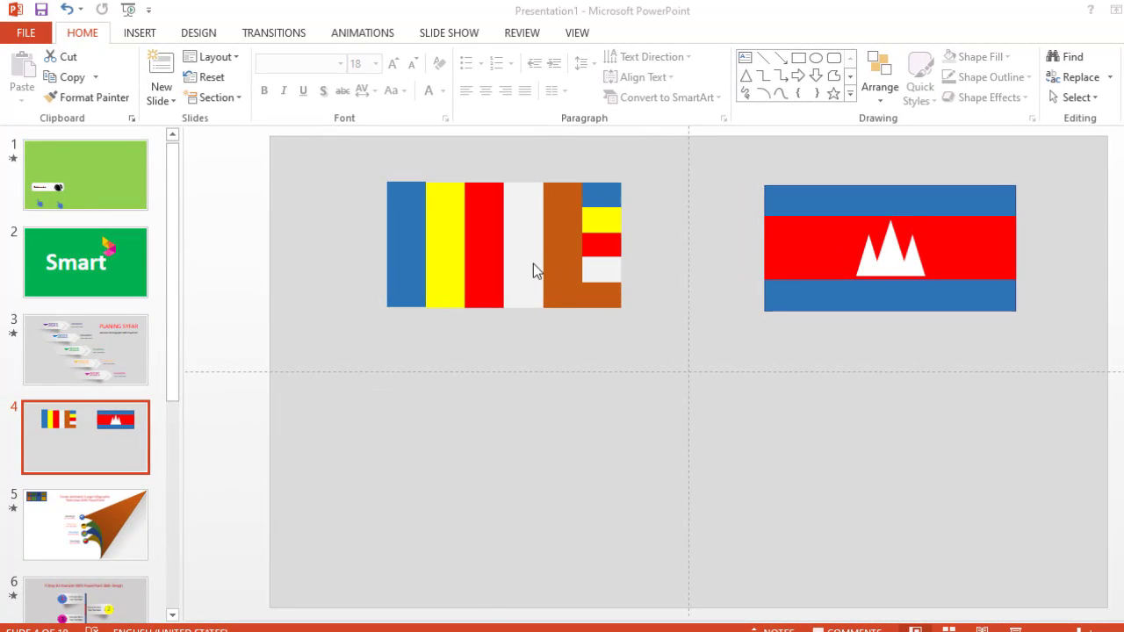
- Nudge the Cambodian and Buddhist reference flags so their tops line up side by side
click(529, 261)
click(815, 233)
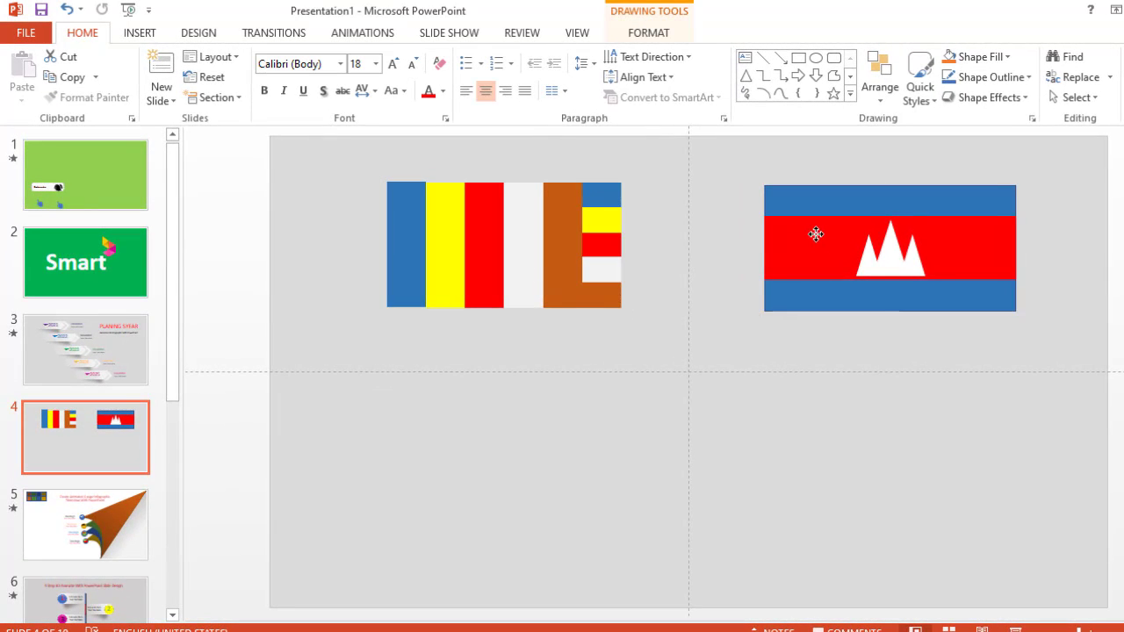
drag(816, 234, 813, 233)
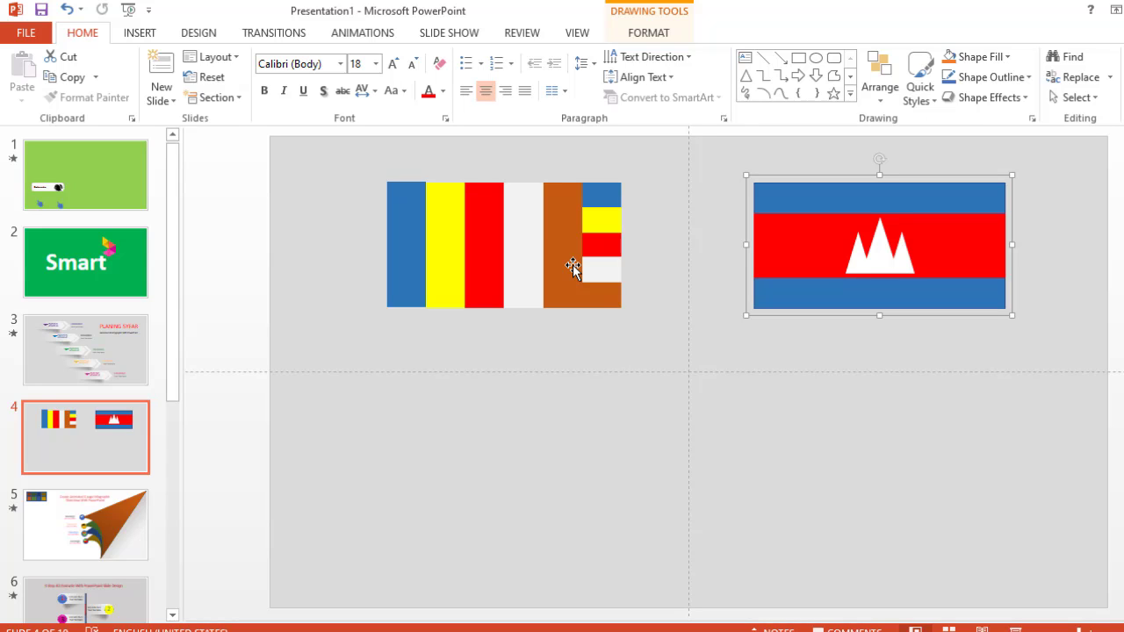
drag(572, 264, 569, 264)
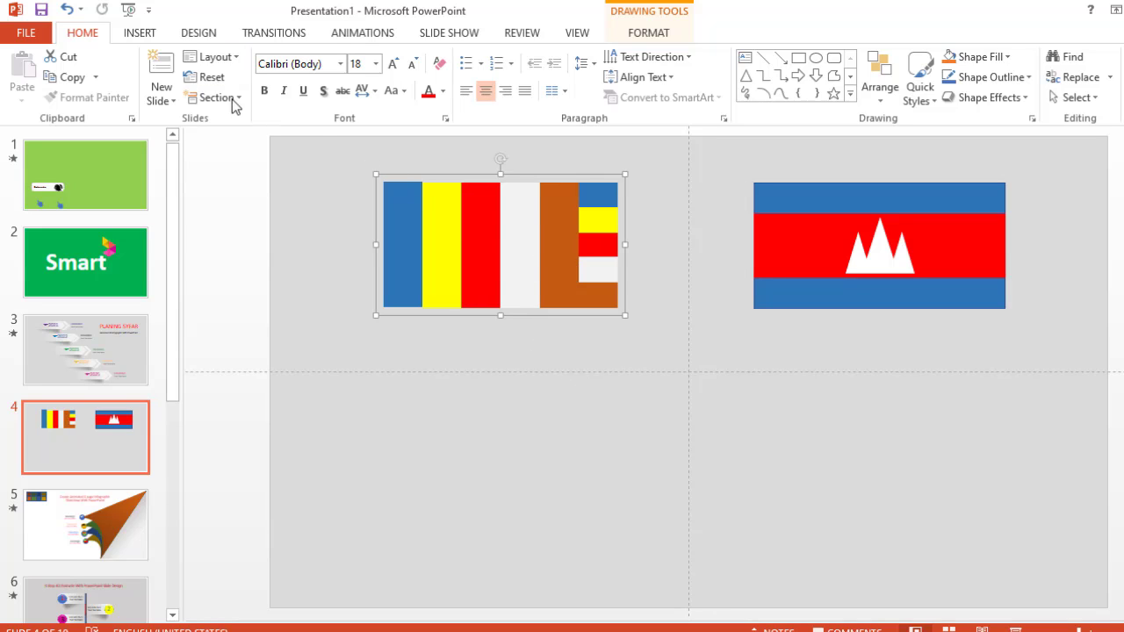
- Draw a small rectangle, about 0.58" by 0.66", below the Buddhist flag
click(140, 33)
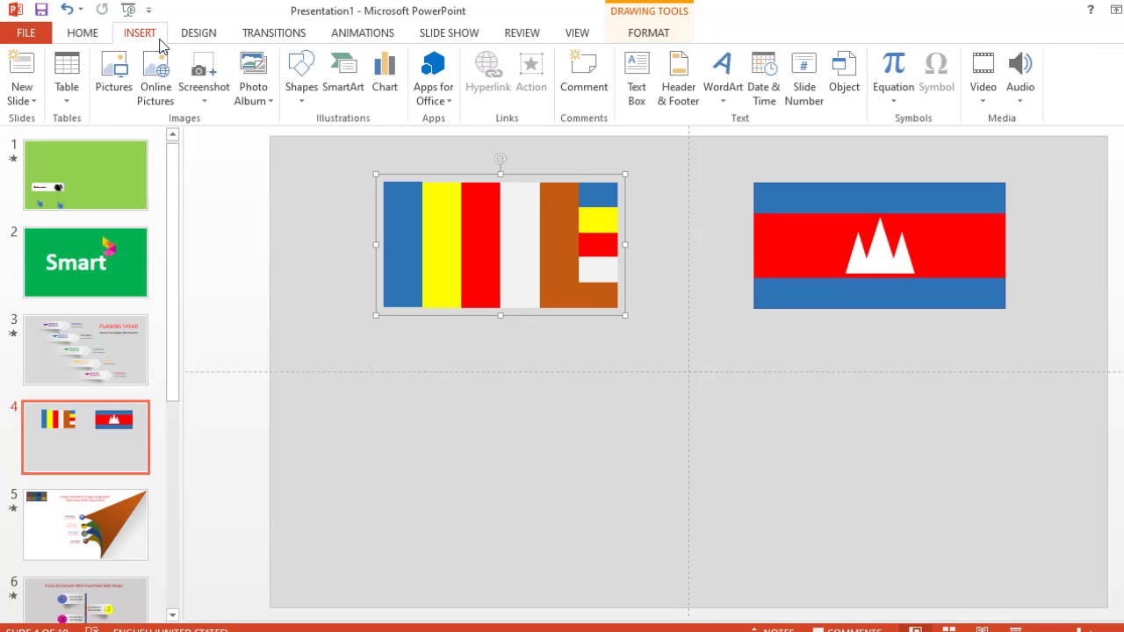
click(302, 105)
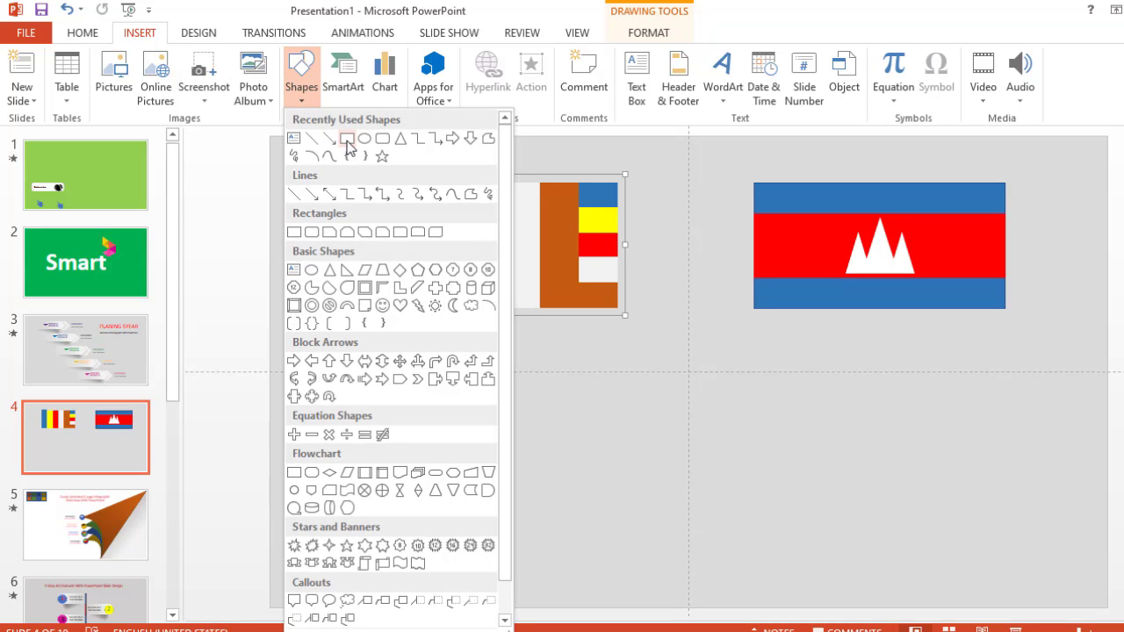
click(347, 141)
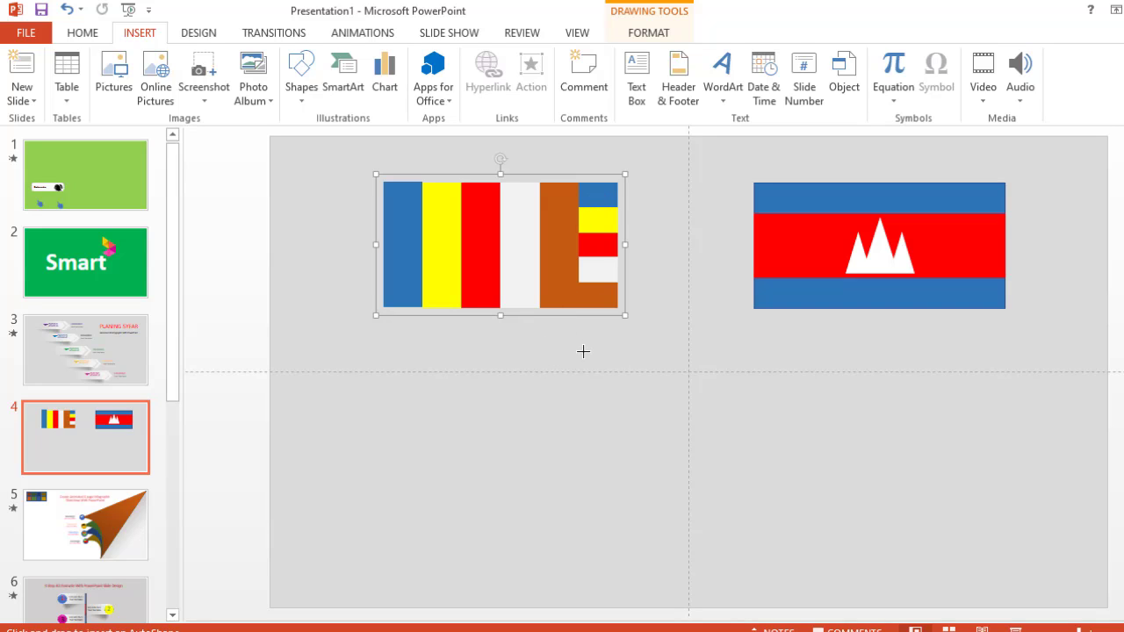
mouse_move(583, 352)
mouse_down()
mouse_move(624, 388)
mouse_move(607, 399)
mouse_up()
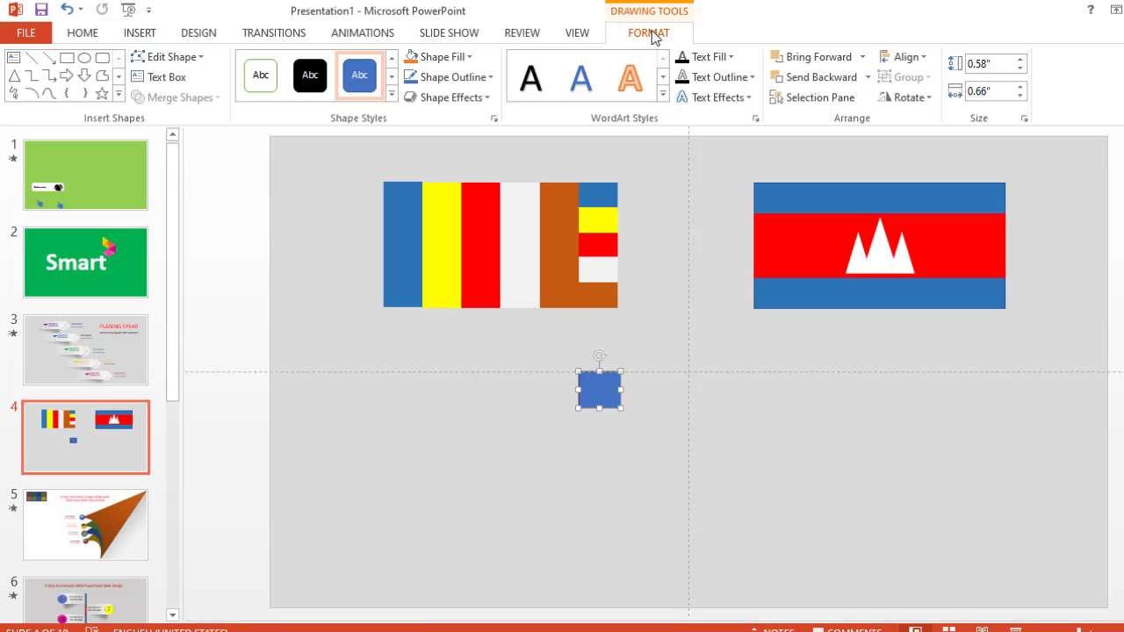
- Remove the small square's outline
click(489, 79)
click(457, 270)
click(598, 389)
click(646, 367)
click(605, 385)
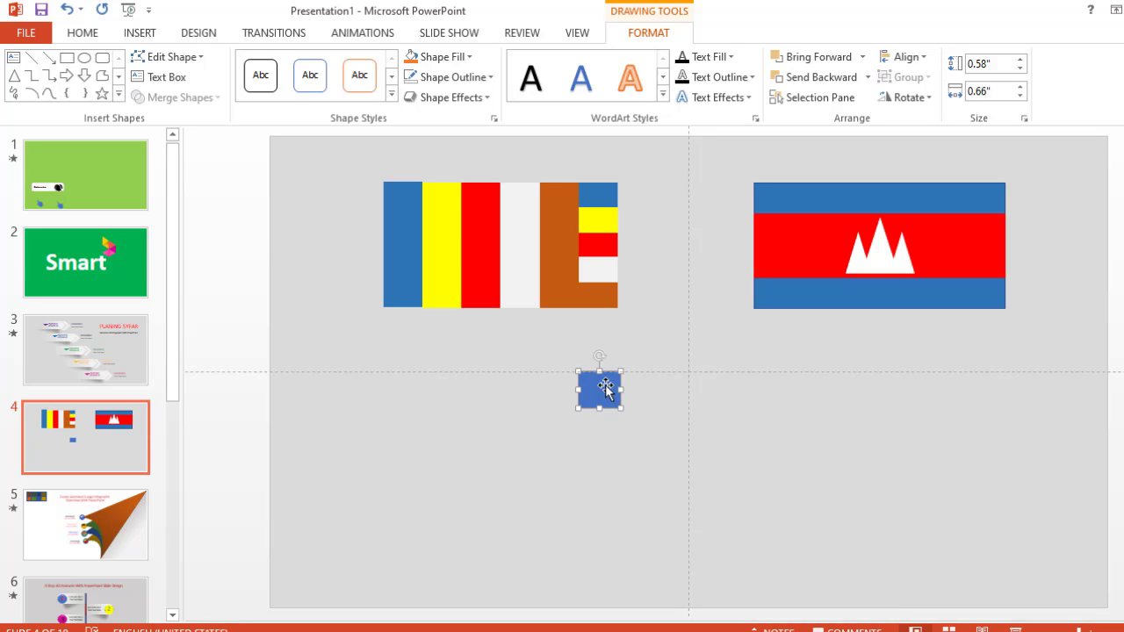
- Fill the square with the Buddhist flag's blue using the eyedropper
click(471, 57)
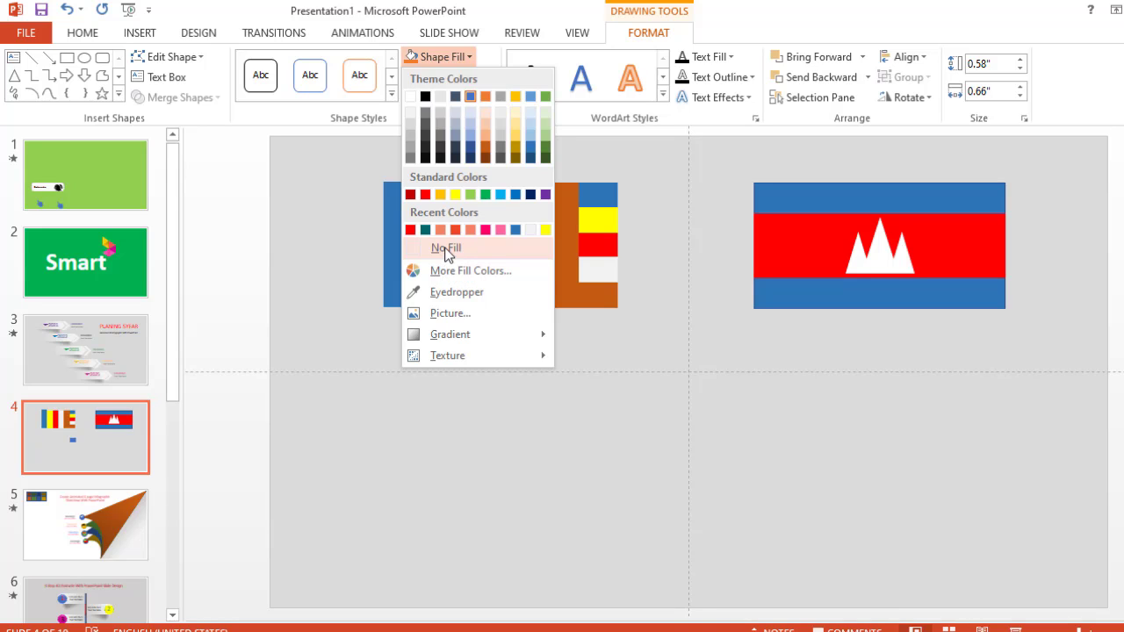
click(471, 299)
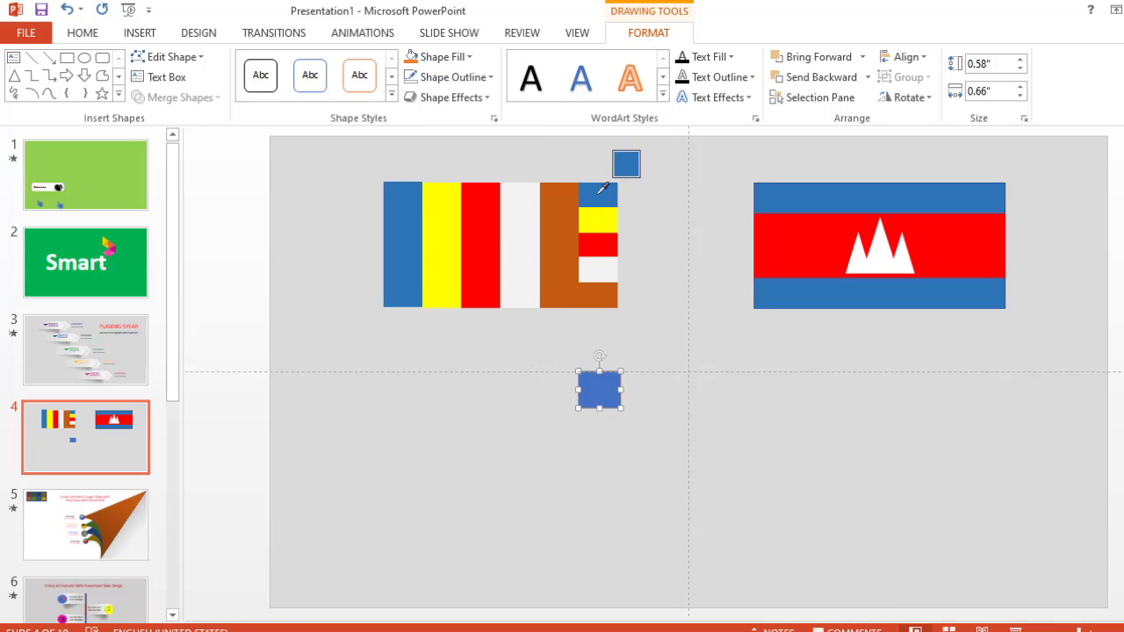
click(599, 193)
click(647, 311)
click(601, 388)
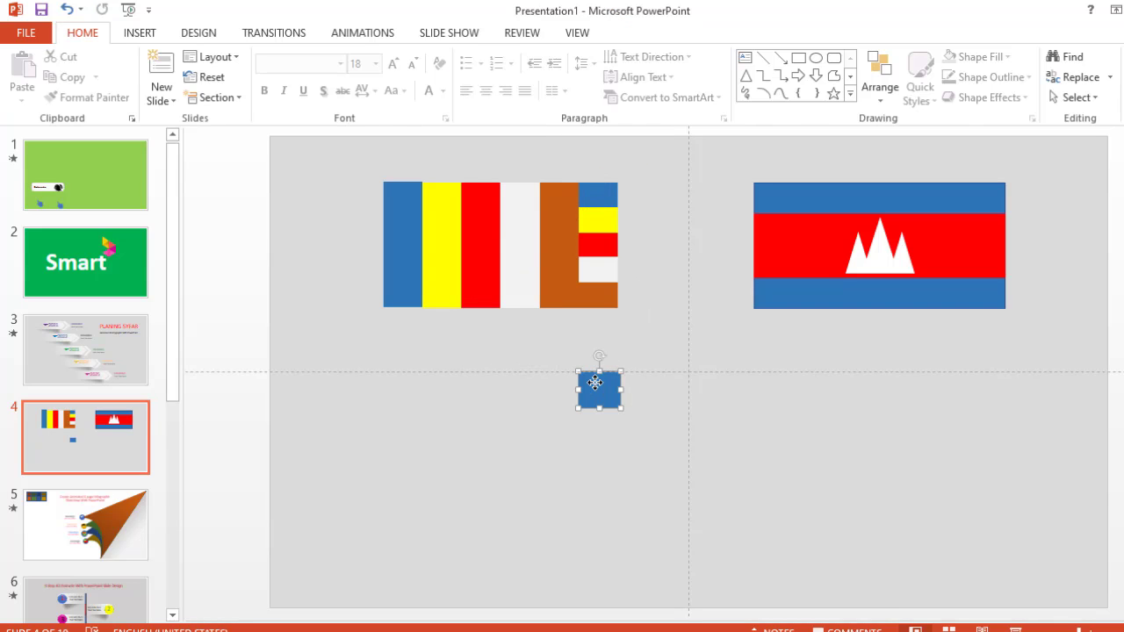
- Copy the blue square directly below it and eyedrop the flag's yellow into the copy
drag(600, 388, 597, 425)
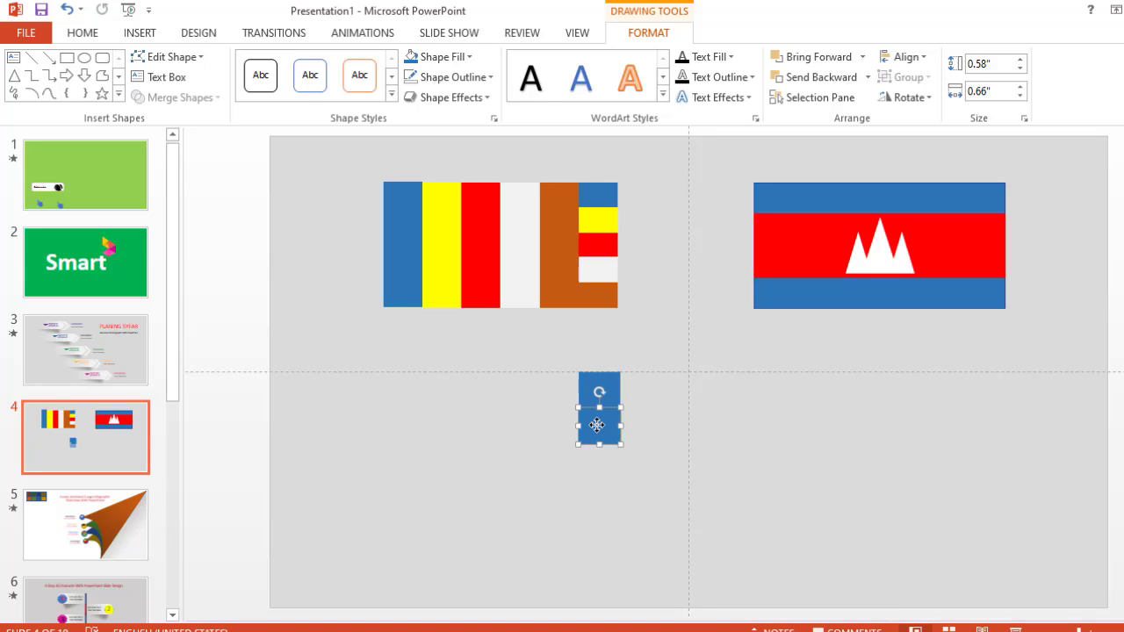
click(470, 57)
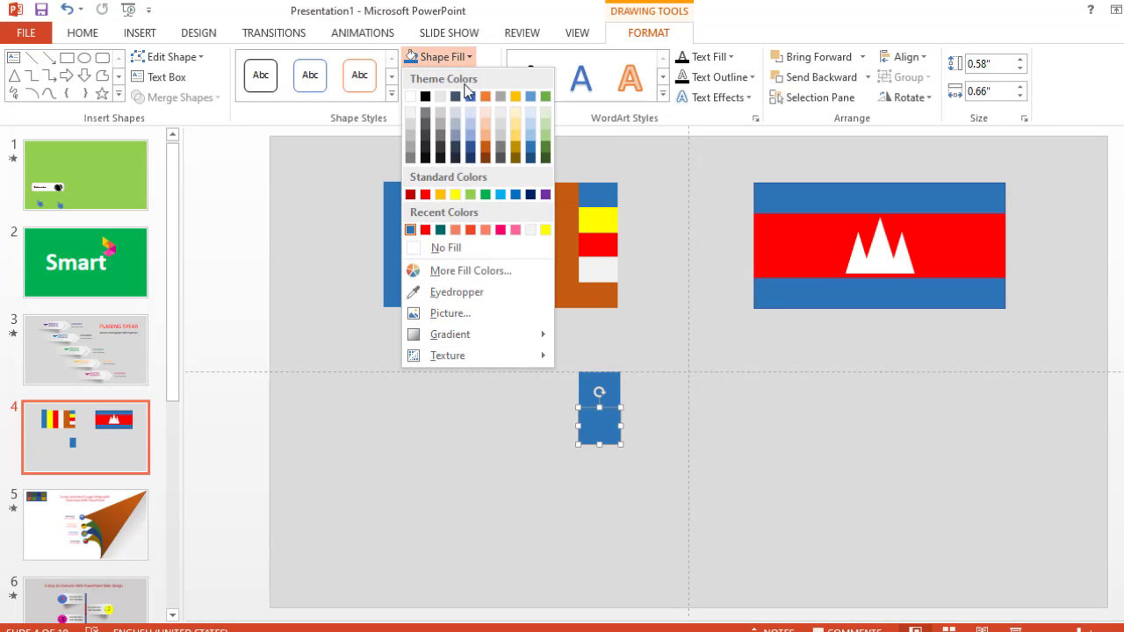
click(456, 292)
click(589, 219)
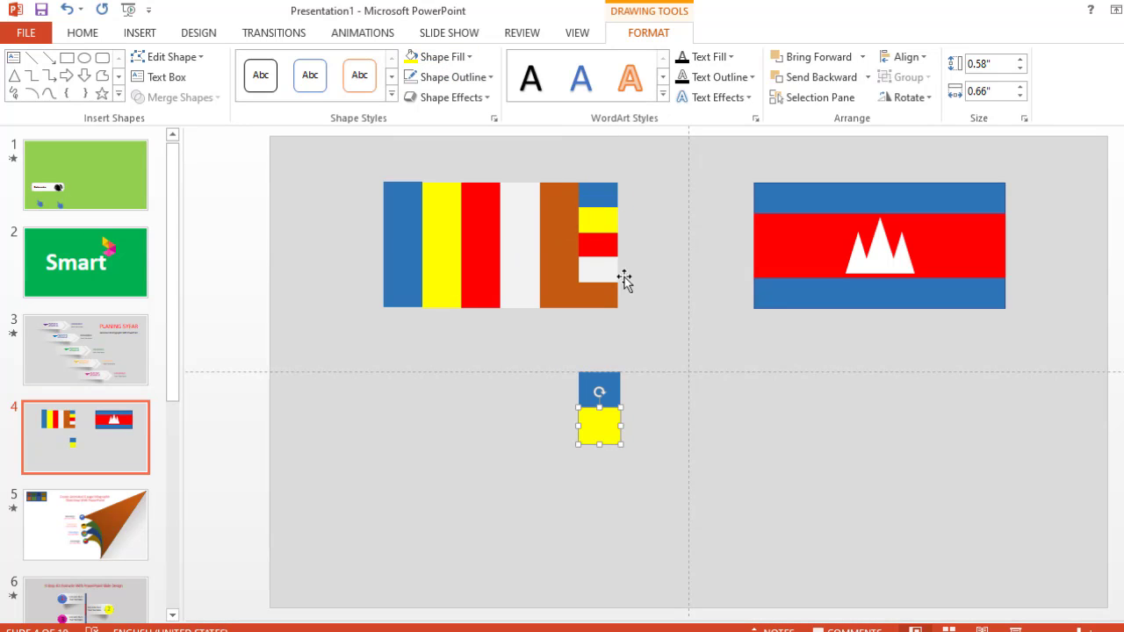
click(655, 353)
click(597, 420)
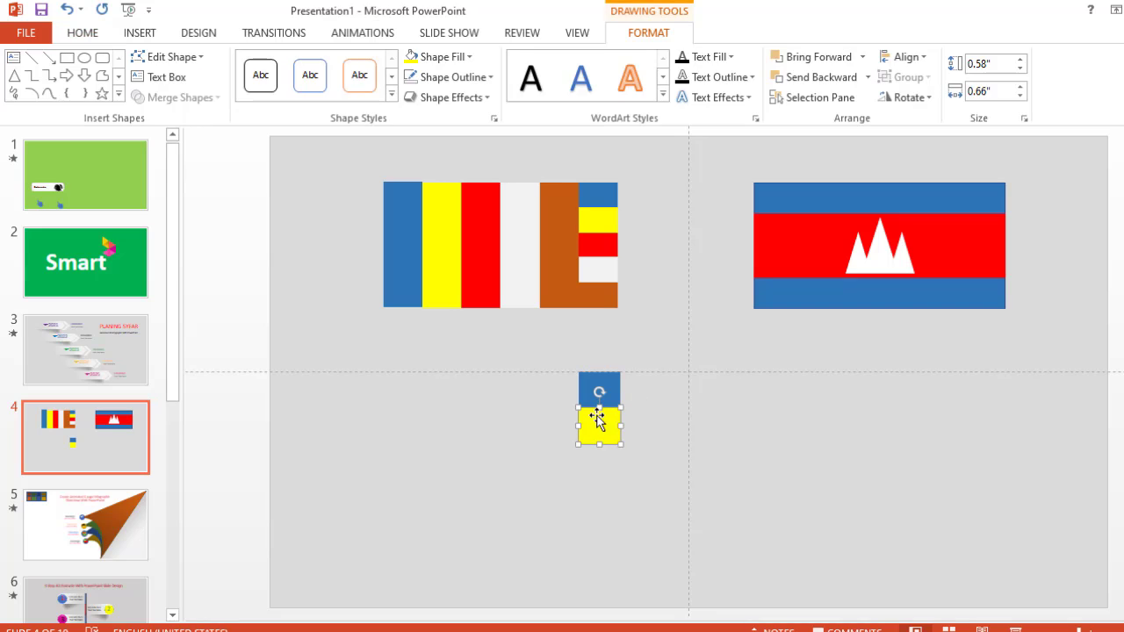
click(650, 411)
- Copy the yellow block below it and fill the copy with the flag's red
mouse_move(596, 425)
mouse_down()
mouse_move(611, 443)
mouse_move(599, 460)
mouse_up()
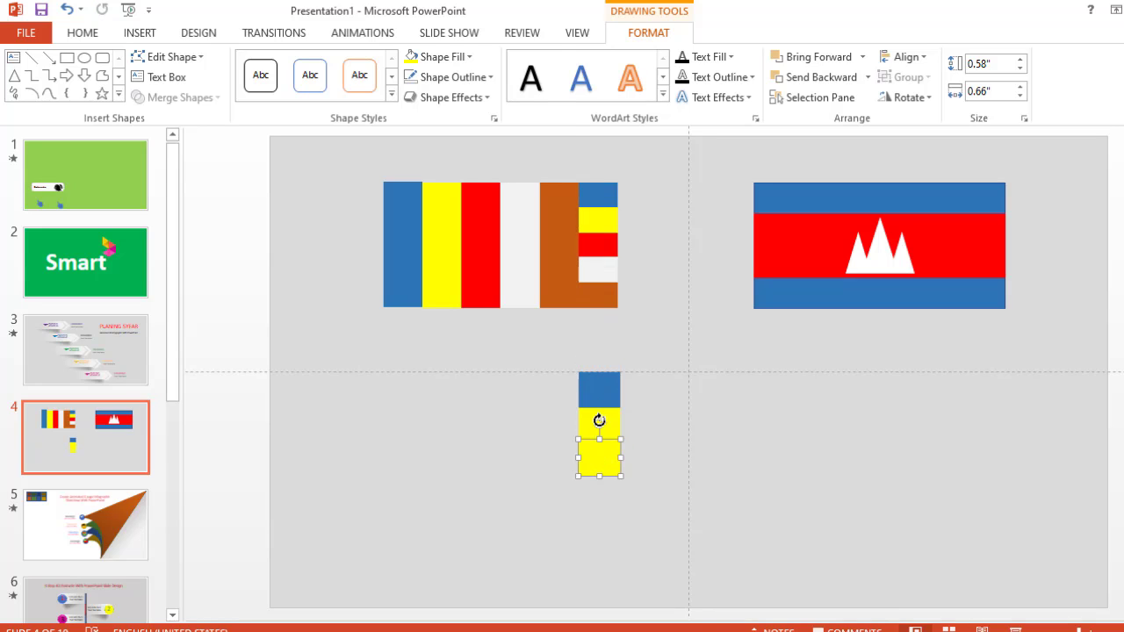
click(468, 57)
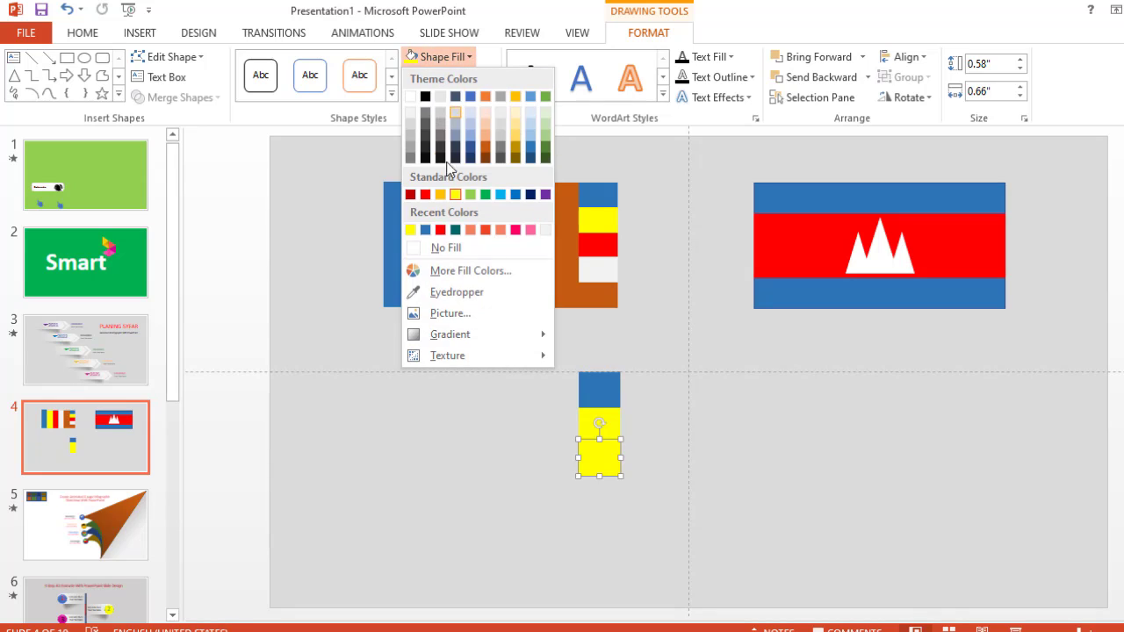
click(453, 291)
click(600, 247)
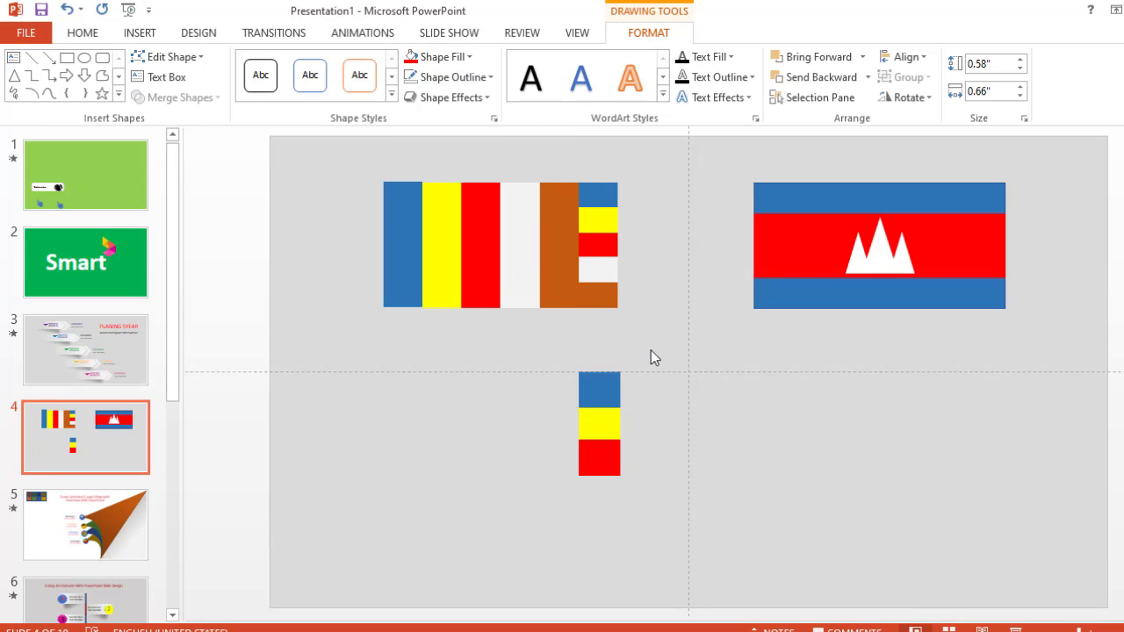
click(651, 350)
- Copy the red block below it and fill the copy with the flag's white
drag(597, 465, 604, 497)
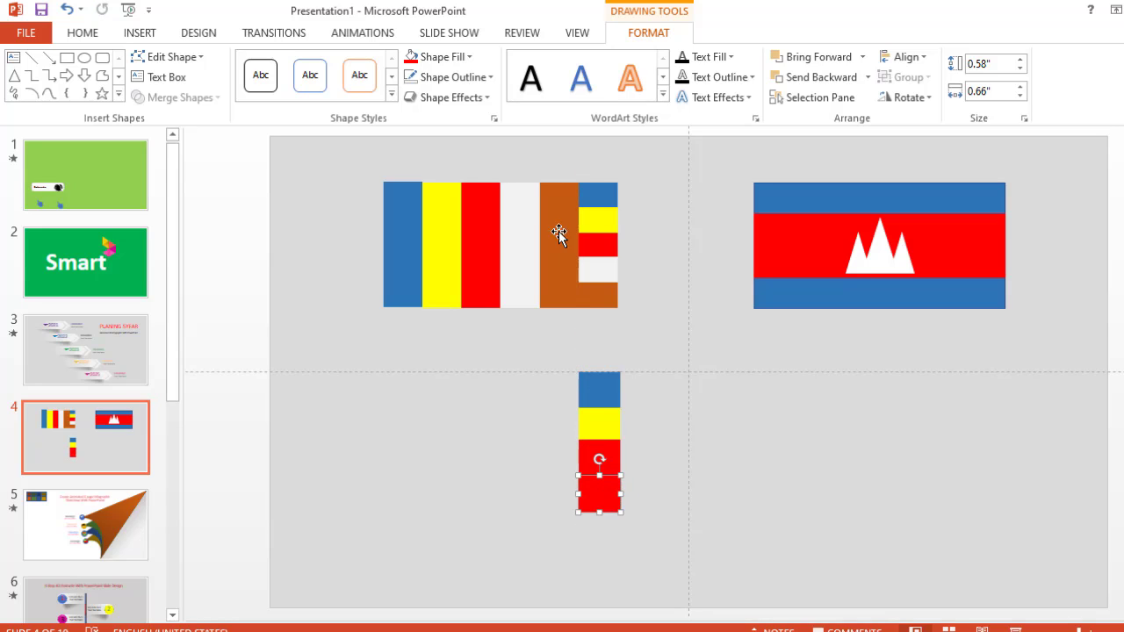
click(469, 57)
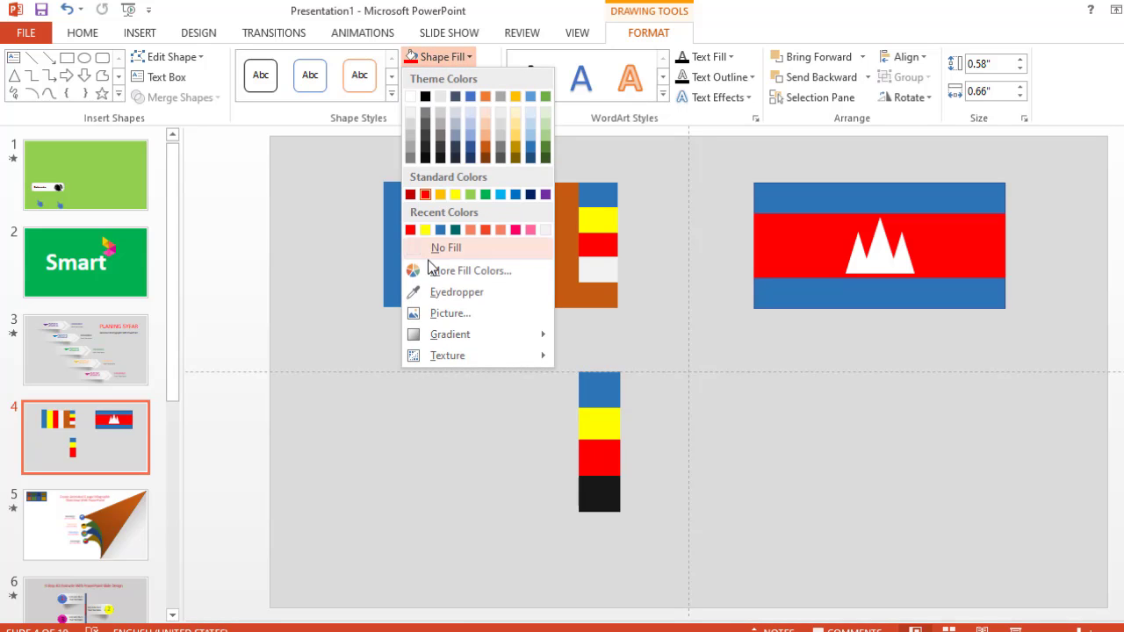
click(444, 292)
click(596, 275)
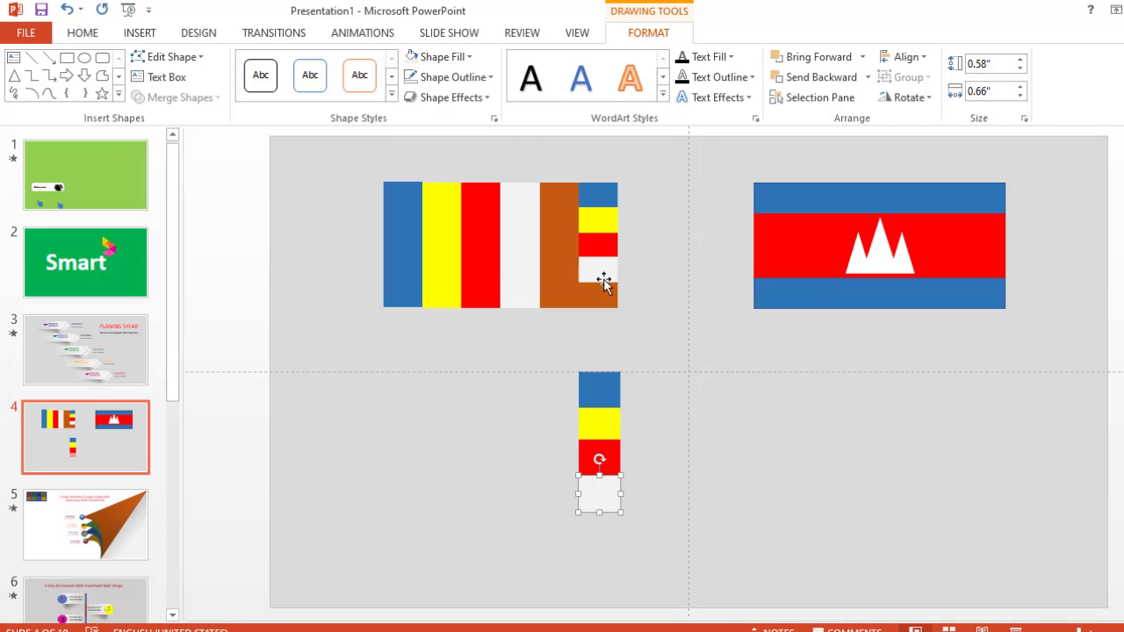
click(639, 303)
- Copy the white block to the left as a 2.25"-tall bar filled with the flag's orange
click(604, 502)
mouse_move(605, 502)
mouse_down()
mouse_move(560, 384)
mouse_move(556, 512)
mouse_up()
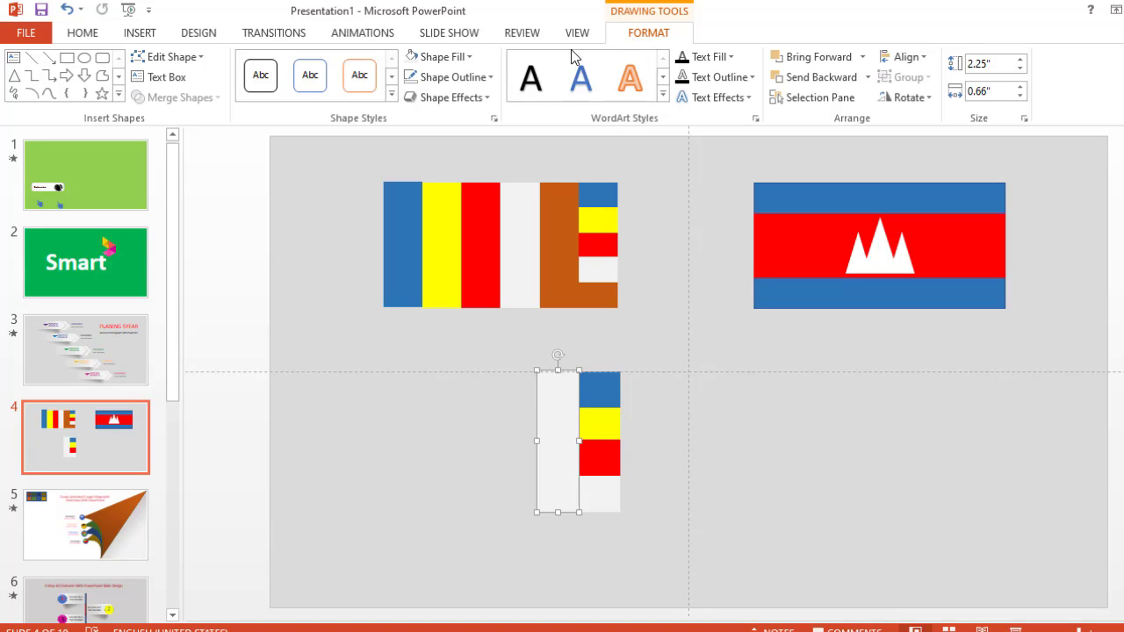
click(469, 57)
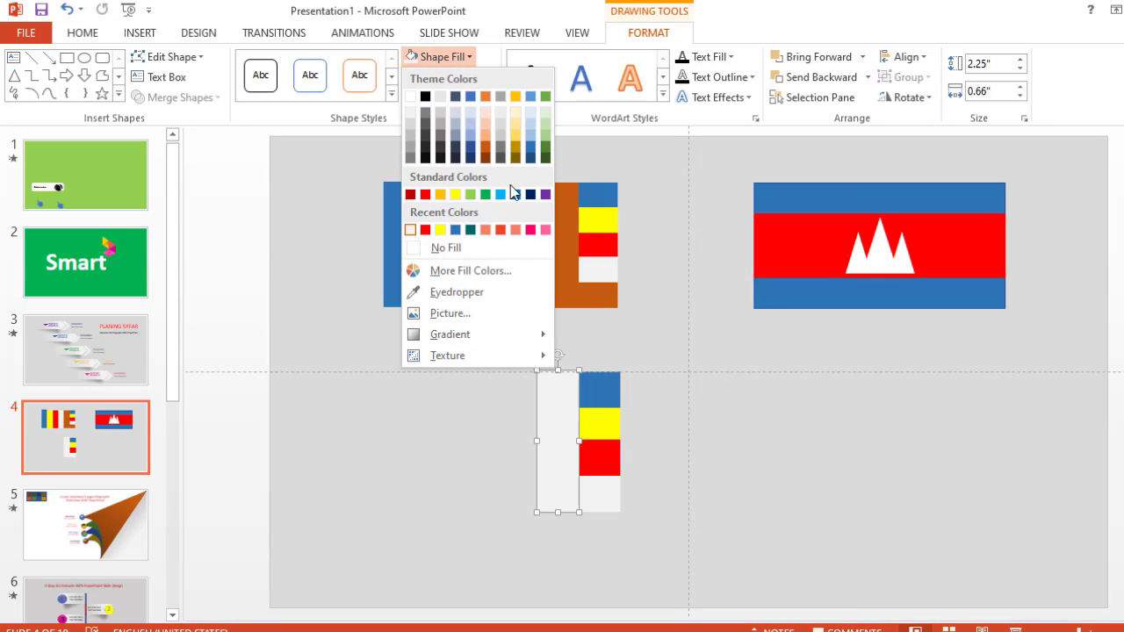
click(463, 293)
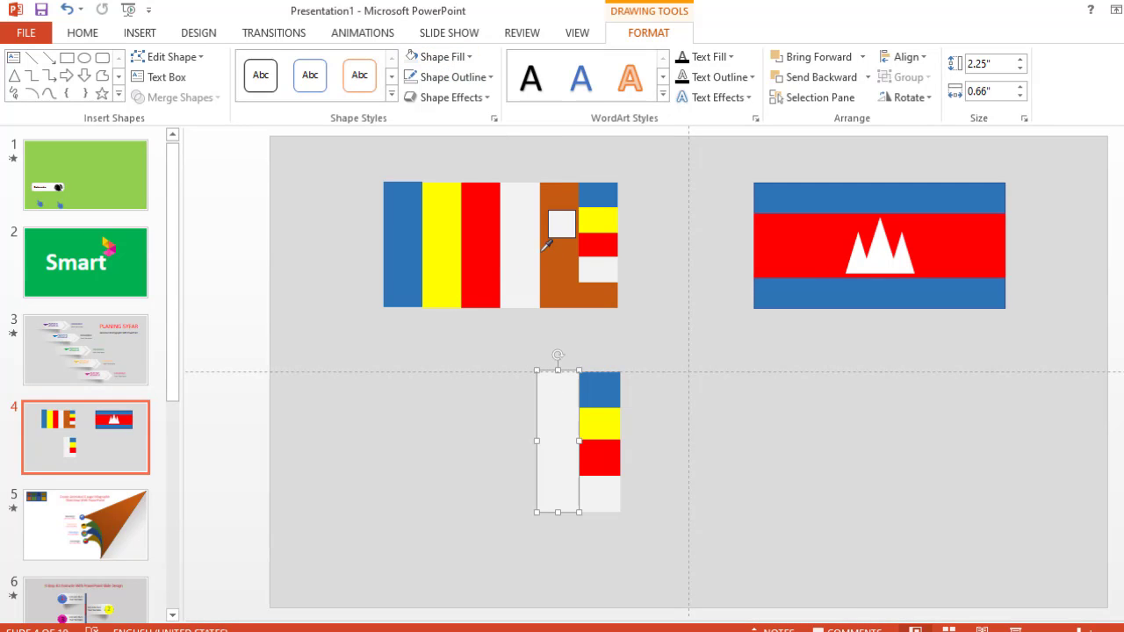
click(562, 232)
click(665, 442)
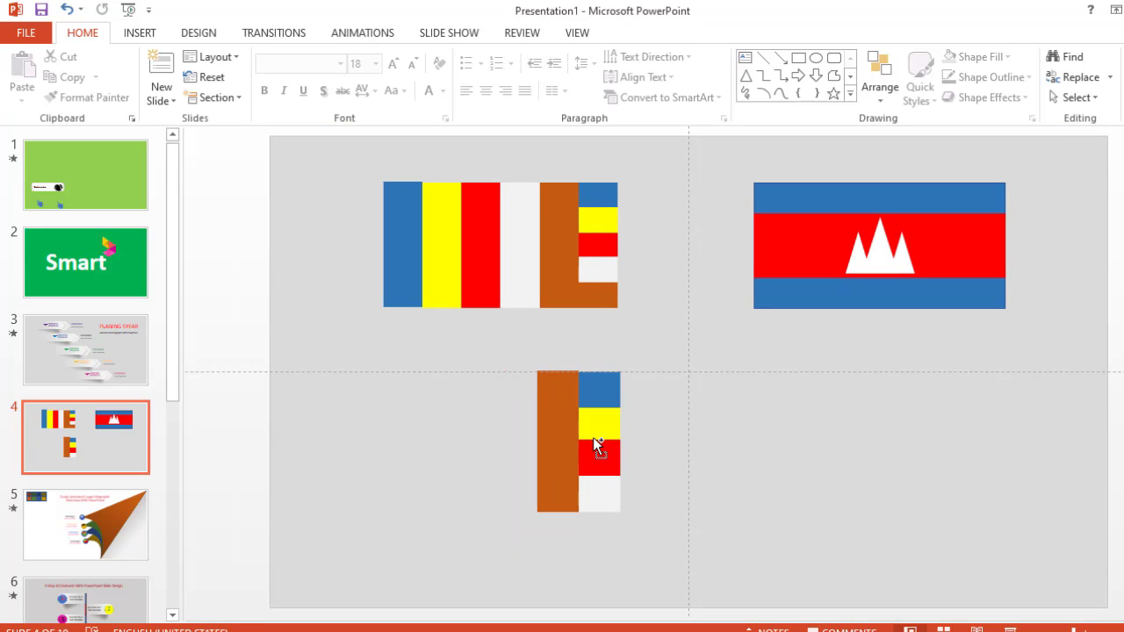
- Copy the white block below it and eyedrop the reference flag's orange into the copy
click(557, 431)
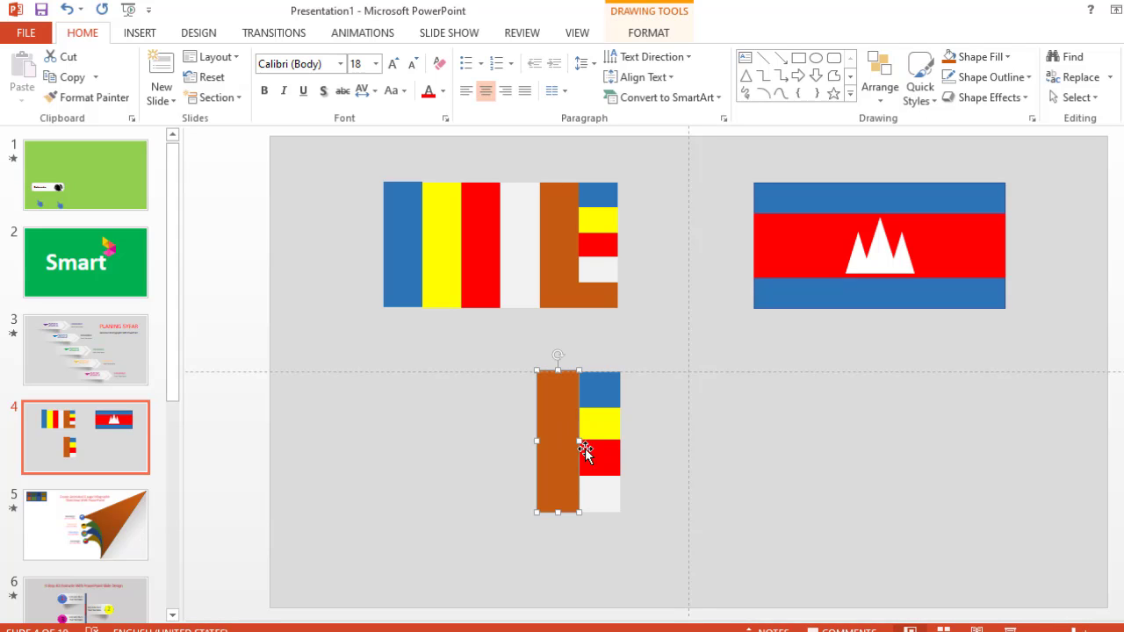
click(600, 494)
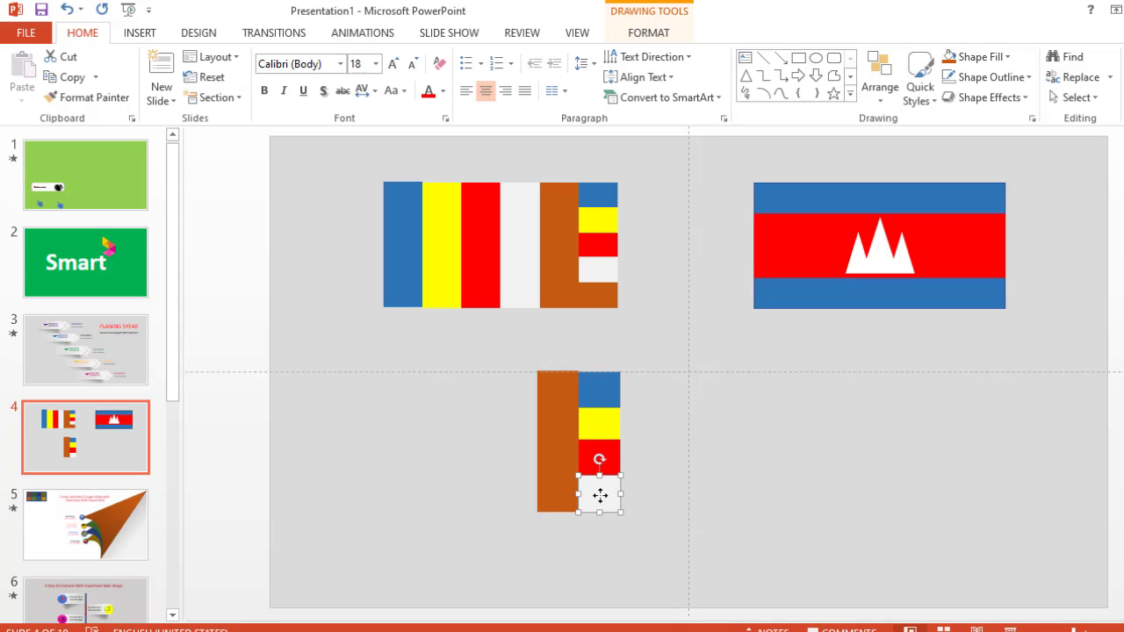
drag(599, 495, 604, 530)
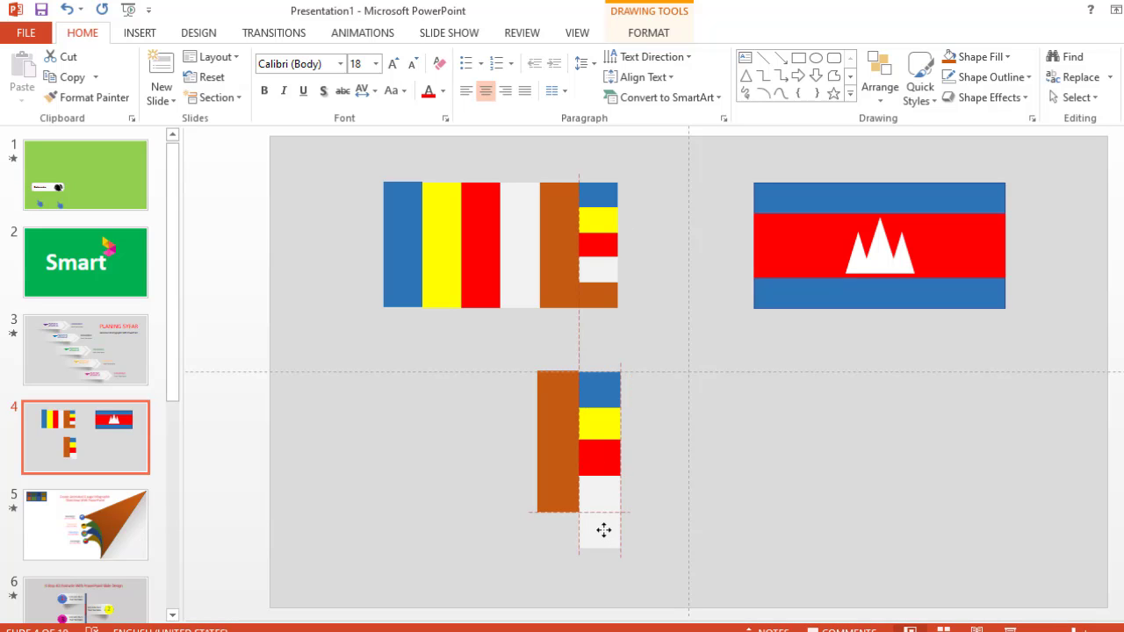
drag(604, 529, 603, 529)
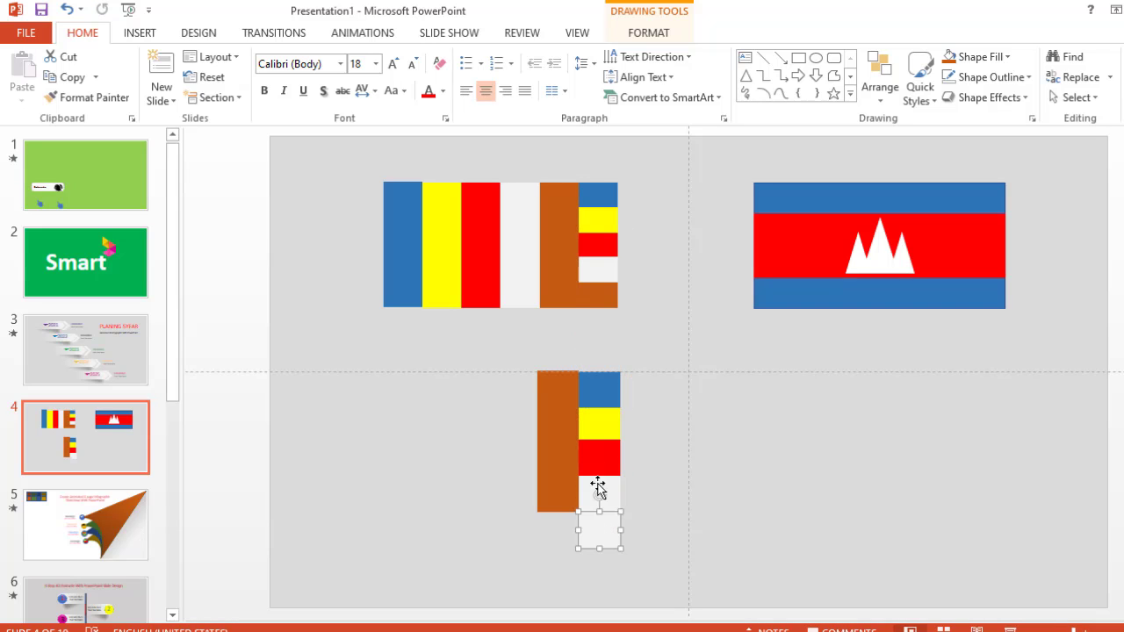
click(646, 35)
click(467, 56)
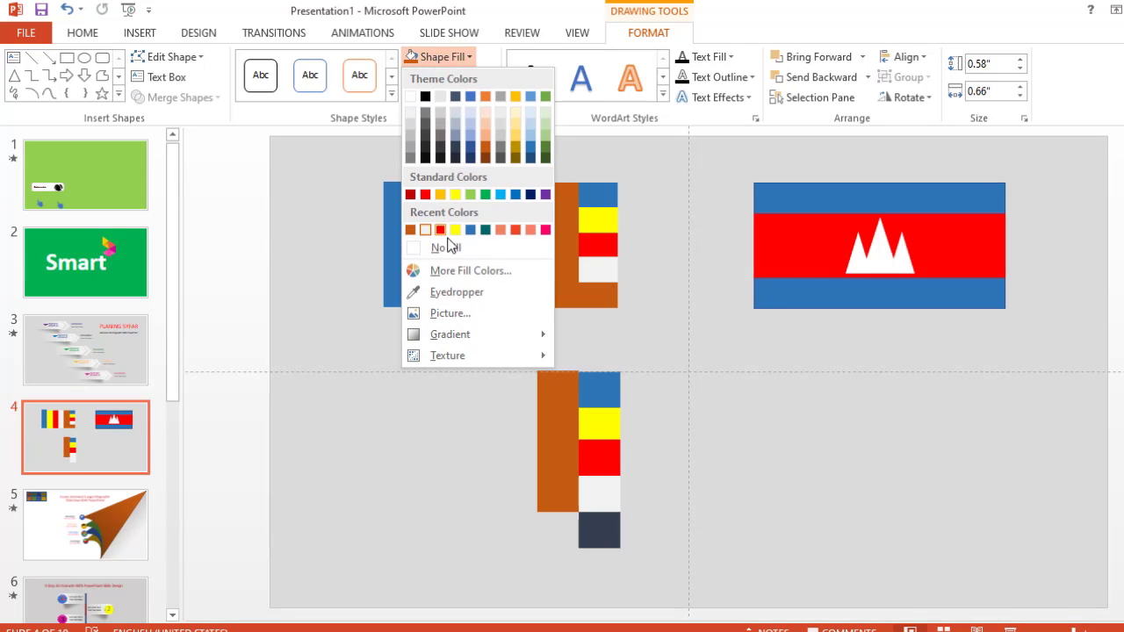
click(447, 292)
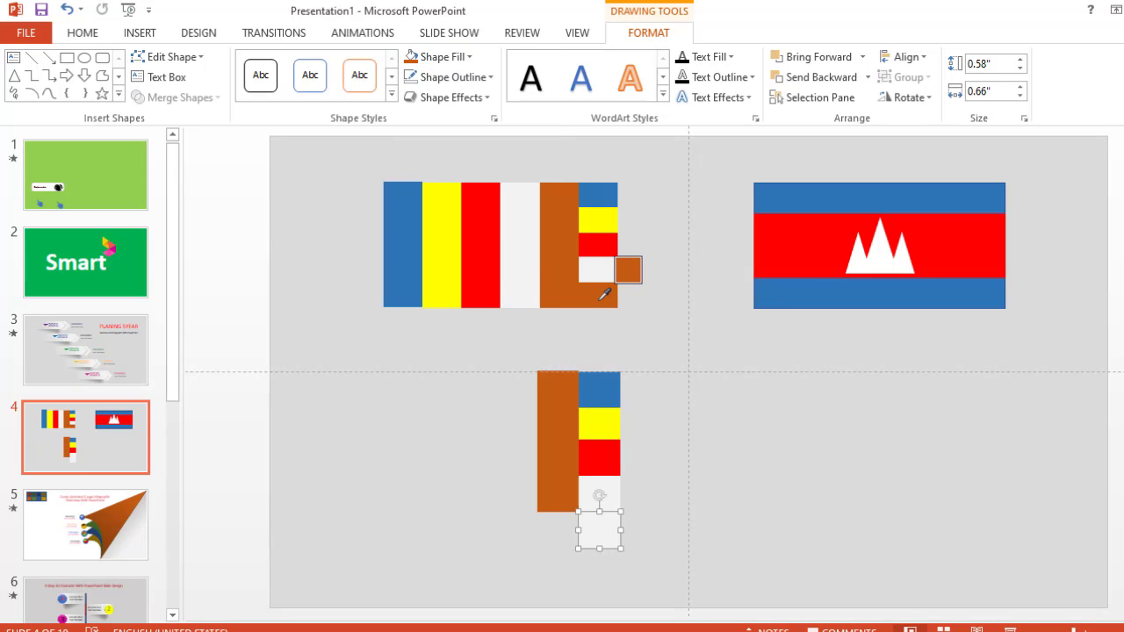
click(600, 296)
- Stretch the tall orange bar down to 2.83" to reach the flag's bottom
click(699, 419)
click(564, 483)
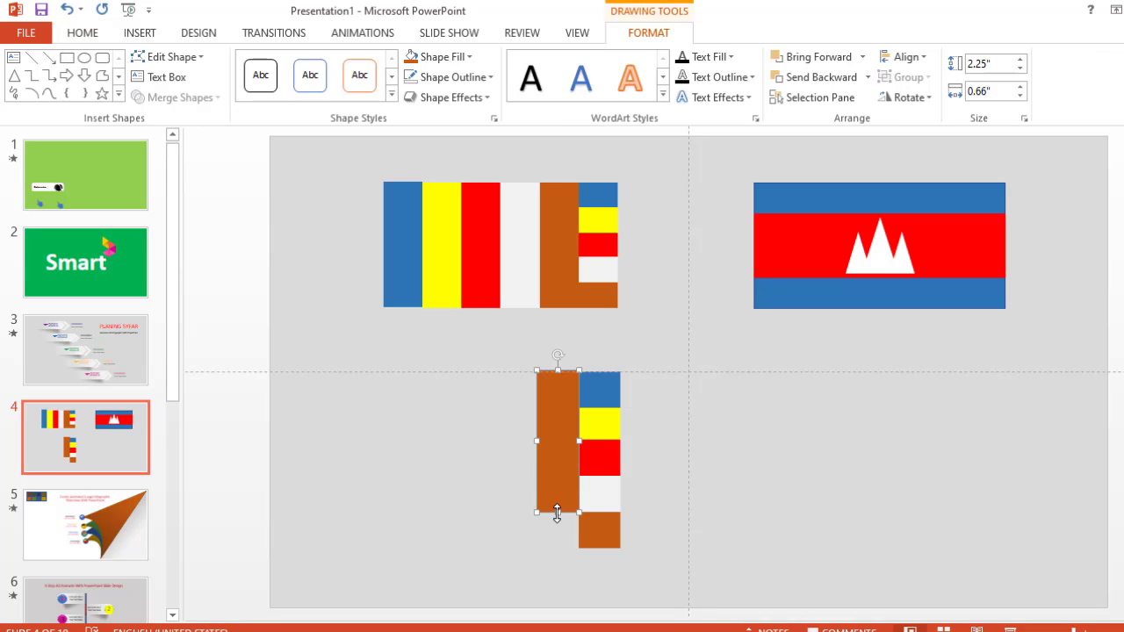
drag(557, 512, 558, 548)
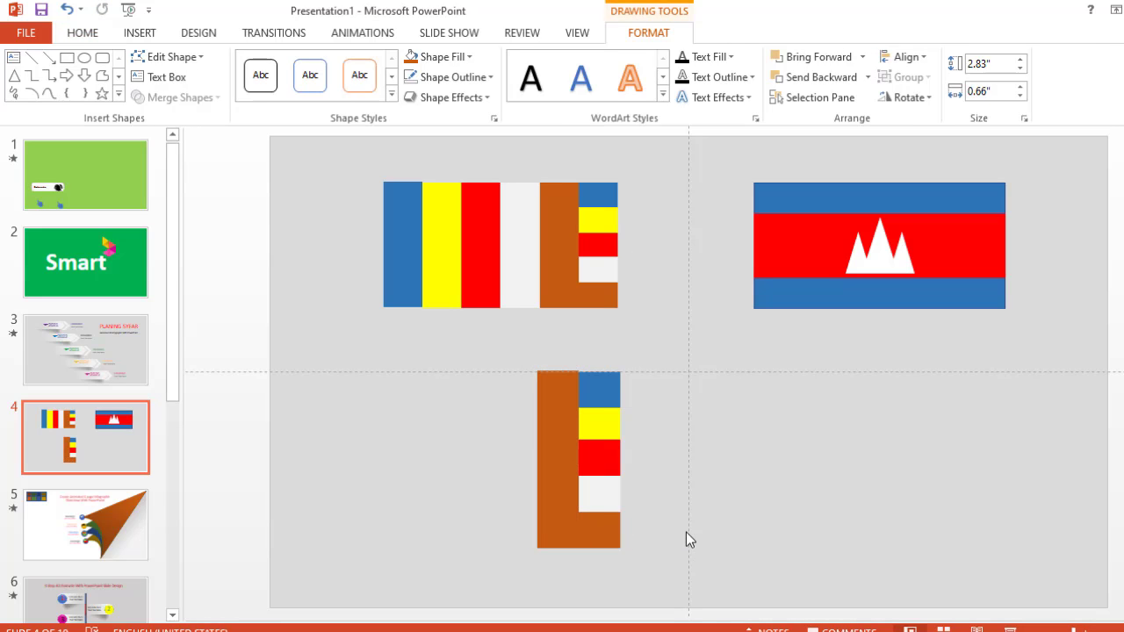
click(684, 527)
click(556, 450)
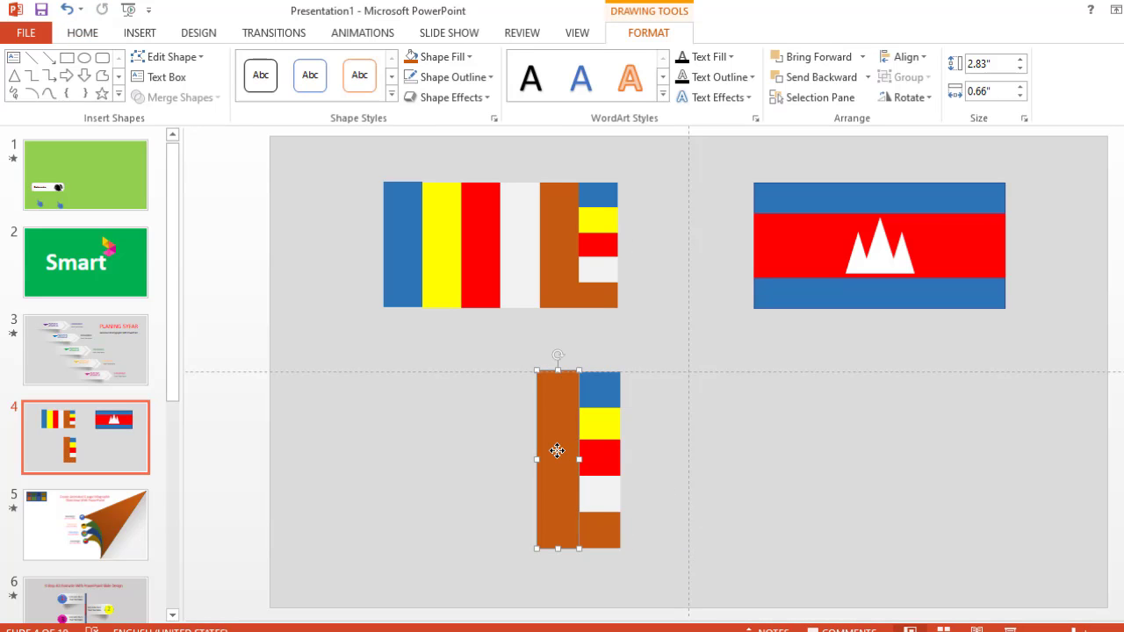
- Duplicate the orange stripe to its left, undoing stray nudges to keep it aligned
drag(557, 451, 503, 446)
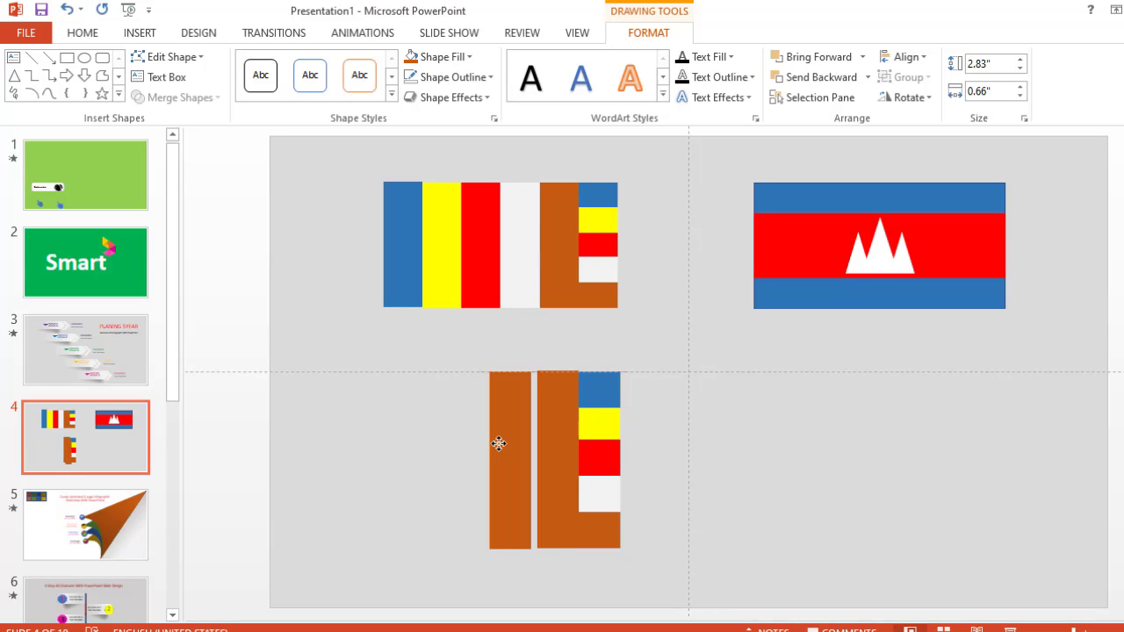
drag(503, 445, 500, 443)
click(644, 418)
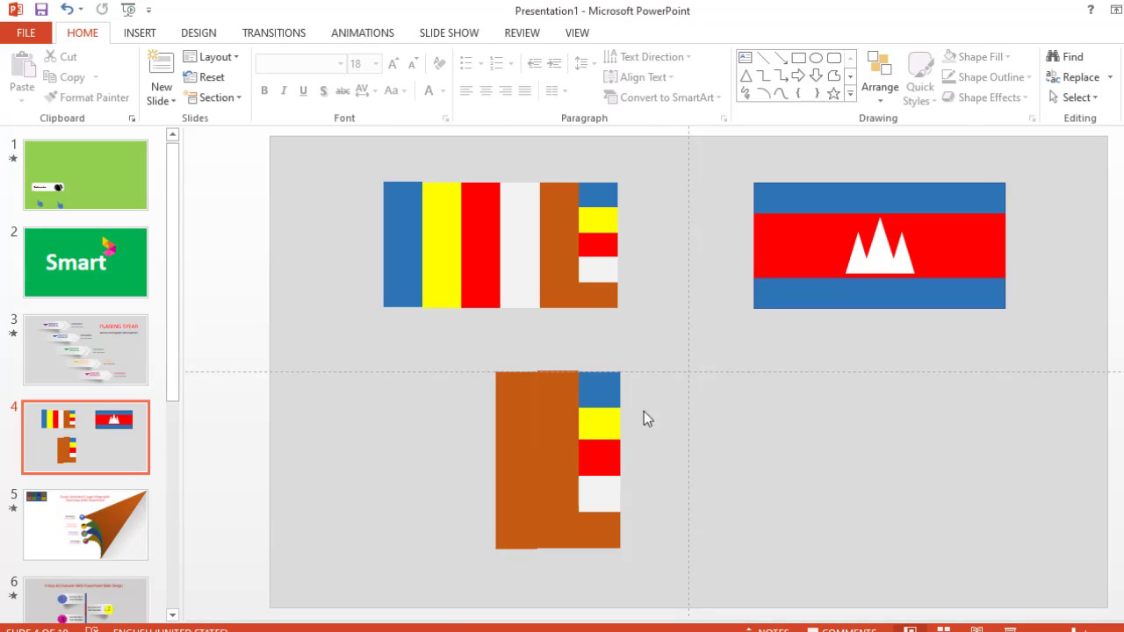
click(553, 403)
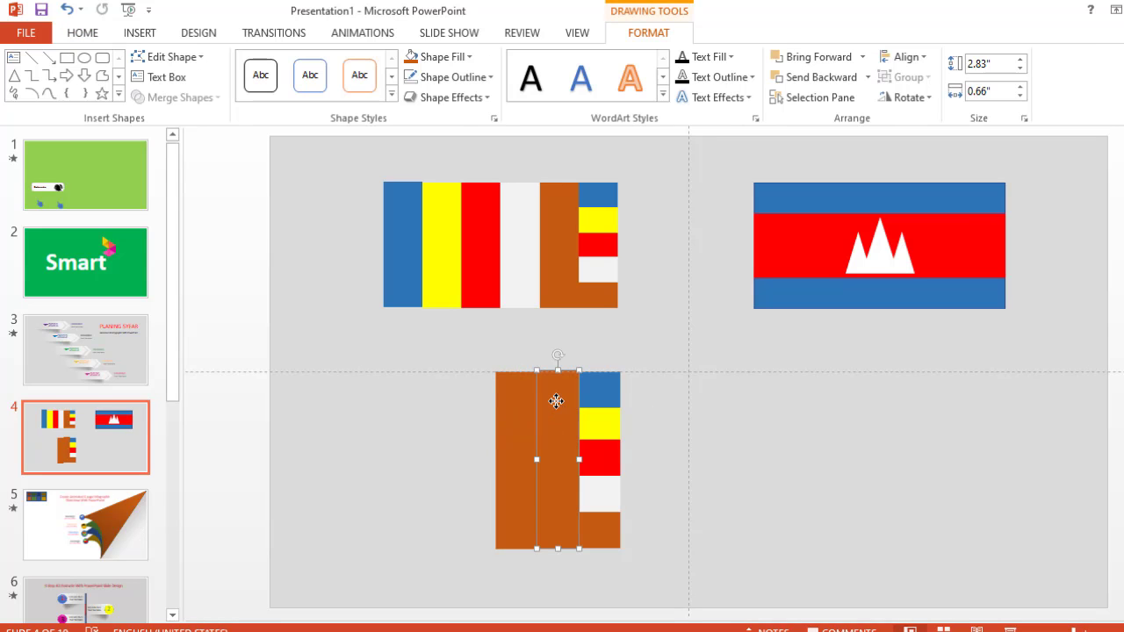
key(ctrl+z)
key(ctrl+z)
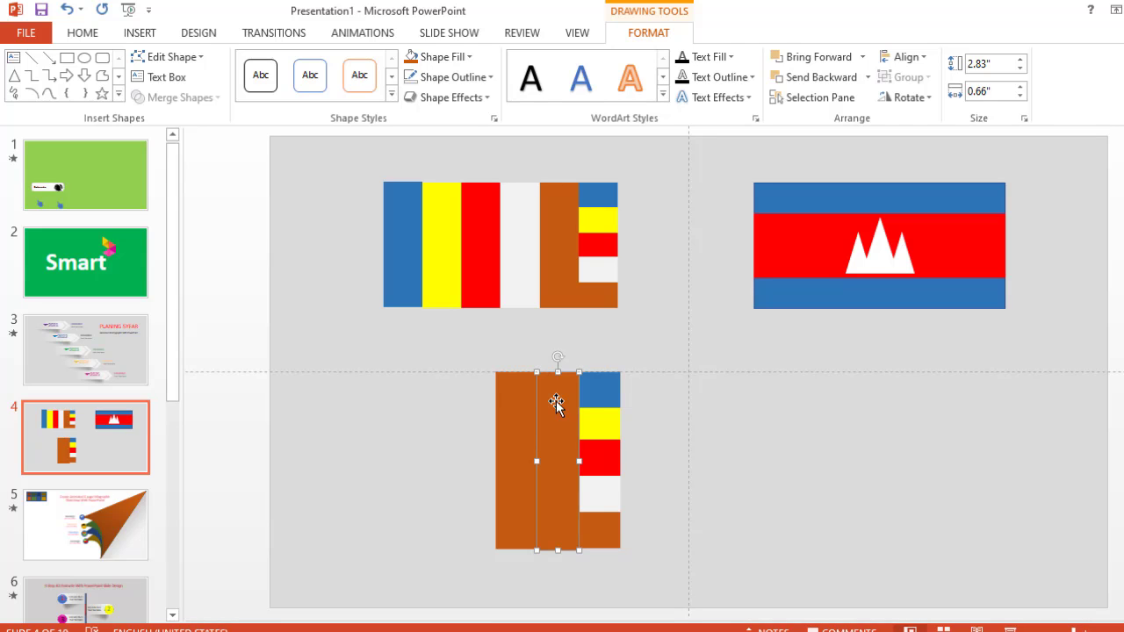
click(654, 381)
click(544, 404)
key(ctrl+z)
click(638, 387)
- Make the leftmost stripe white
click(513, 405)
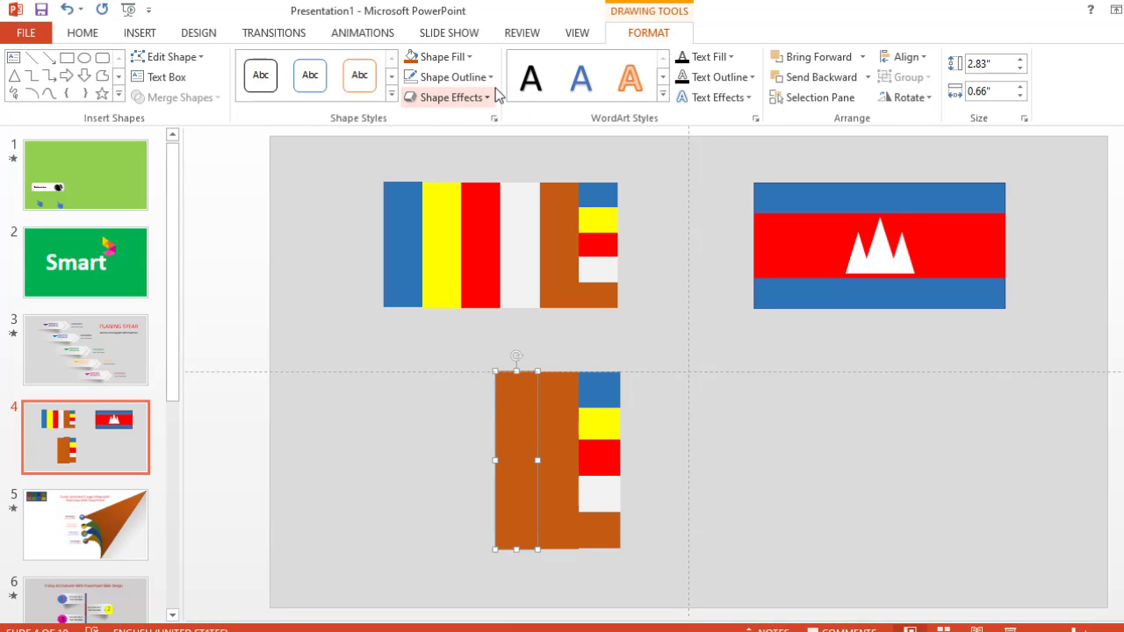
click(469, 56)
click(410, 96)
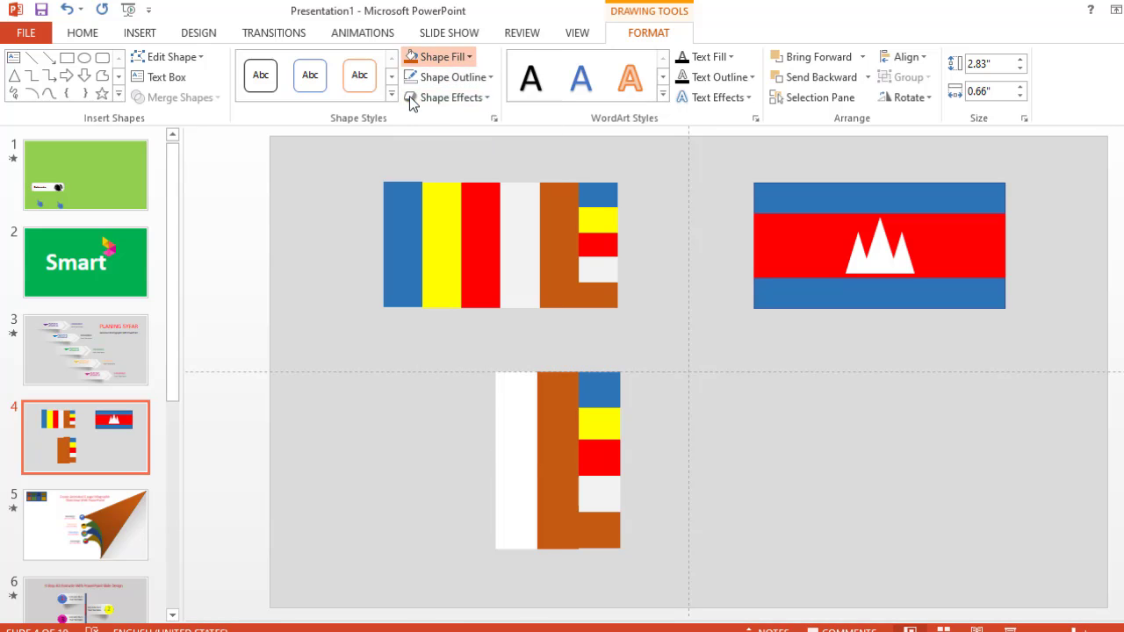
click(710, 443)
click(520, 425)
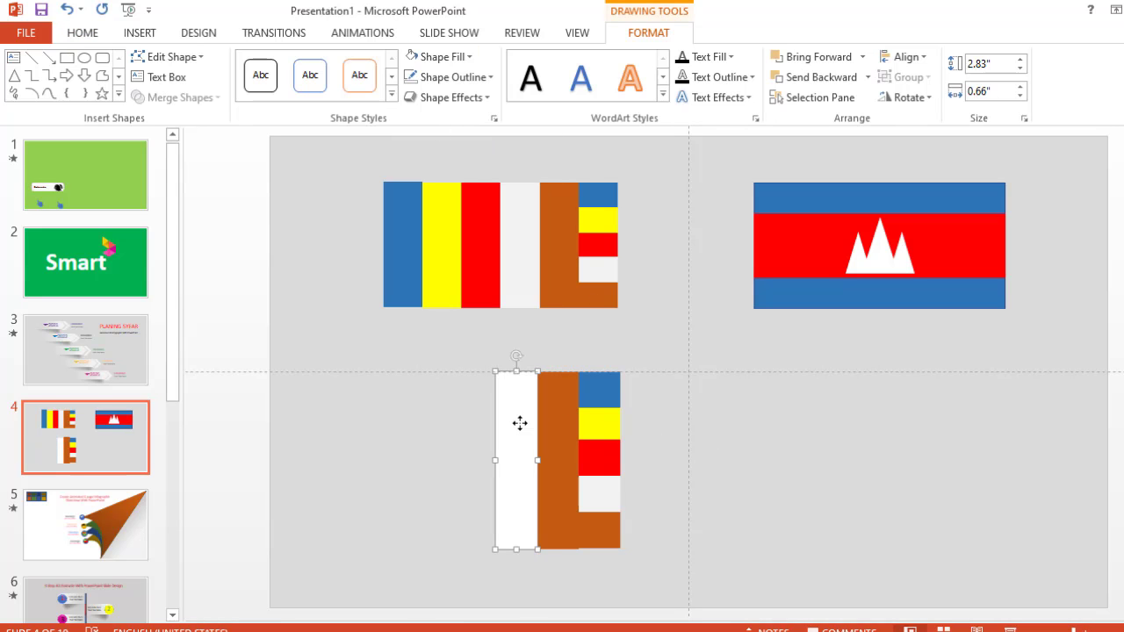
- Copy the white stripe leftward, fill the copy red, and nudge it into line
drag(527, 431, 475, 420)
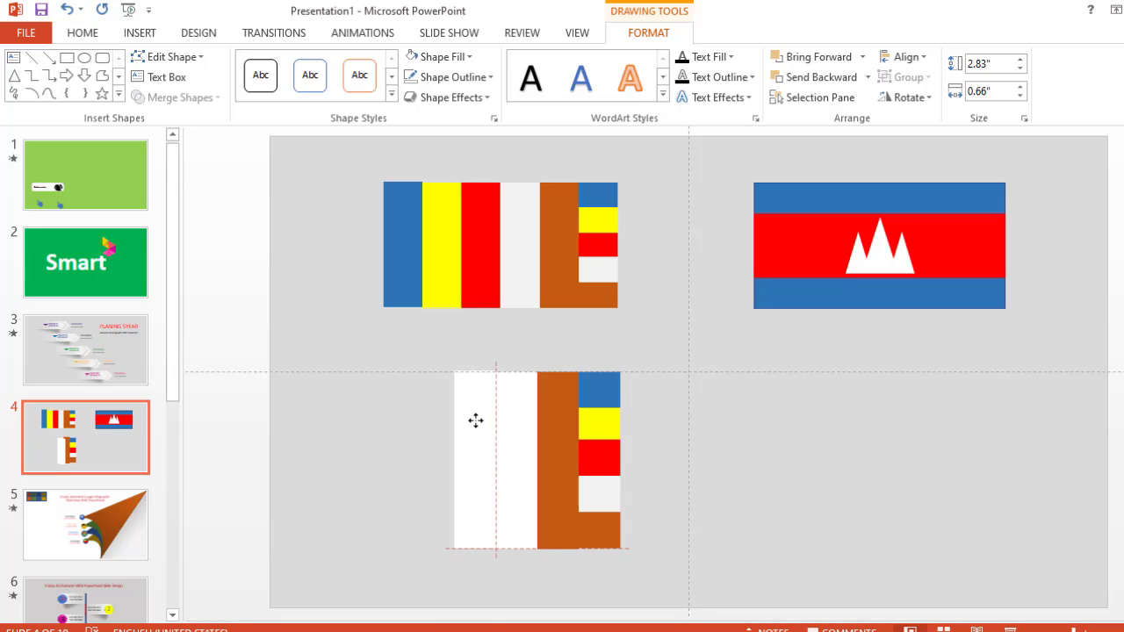
click(469, 57)
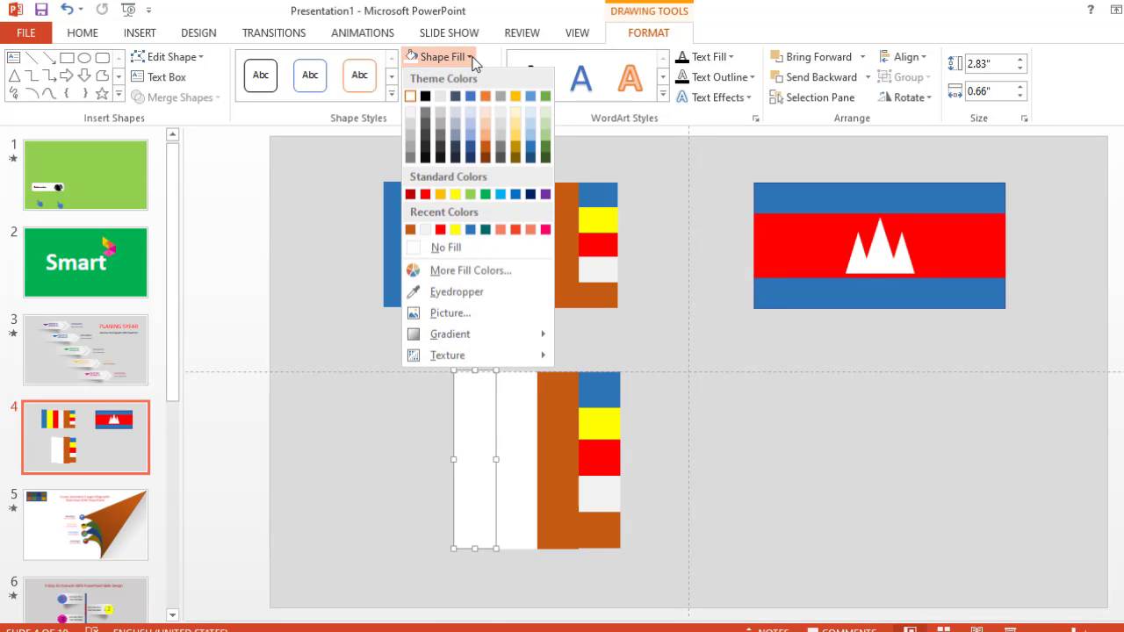
click(425, 194)
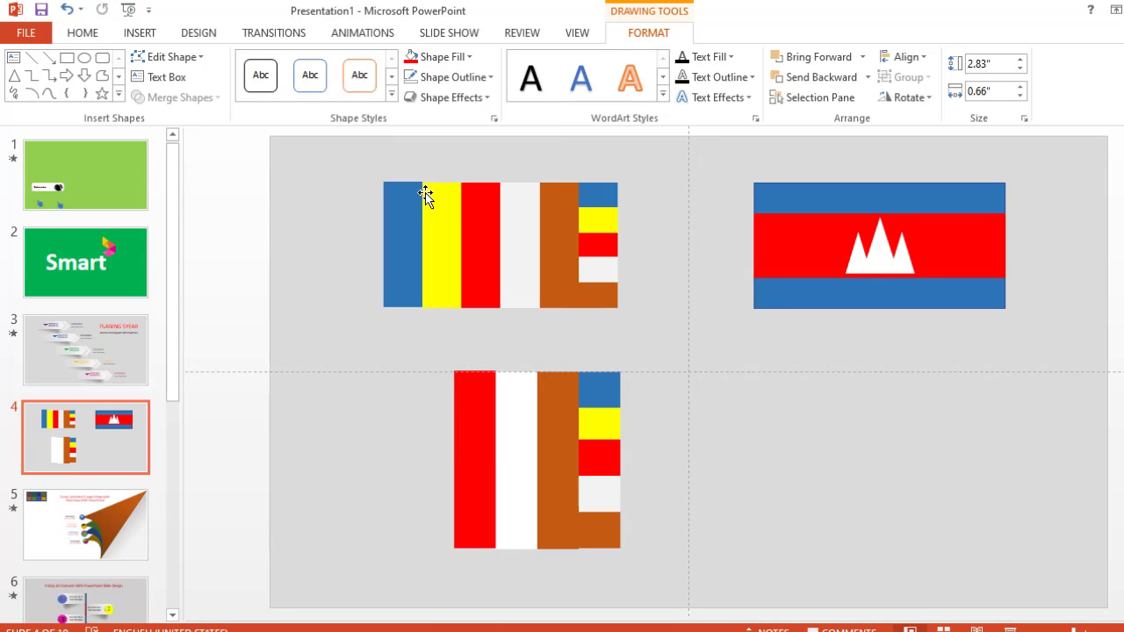
click(659, 406)
click(602, 408)
click(661, 410)
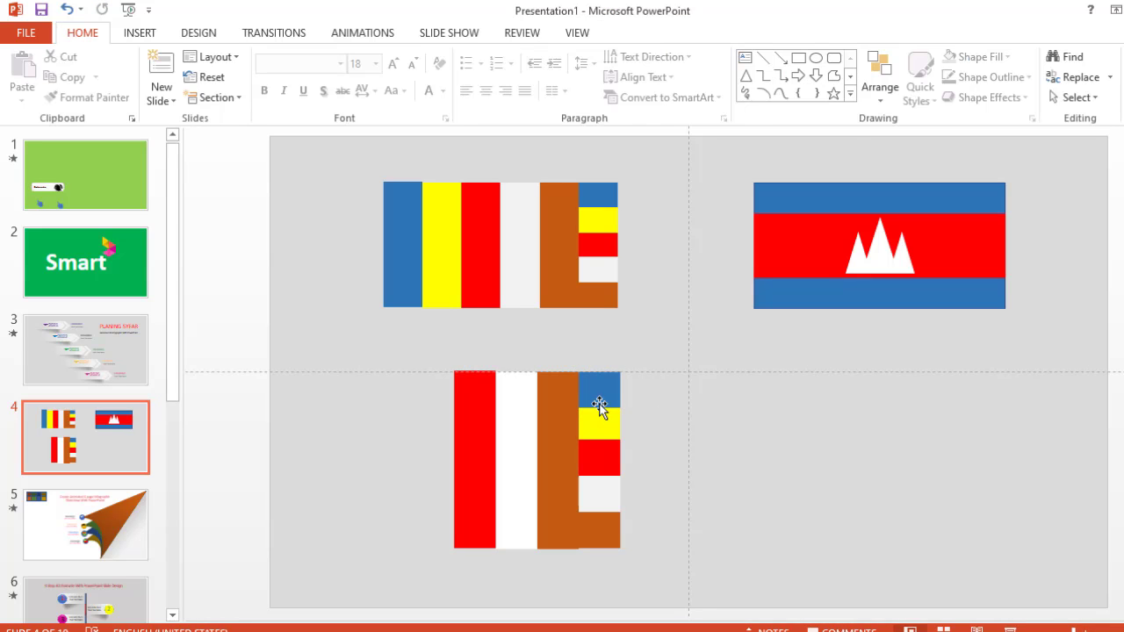
click(464, 420)
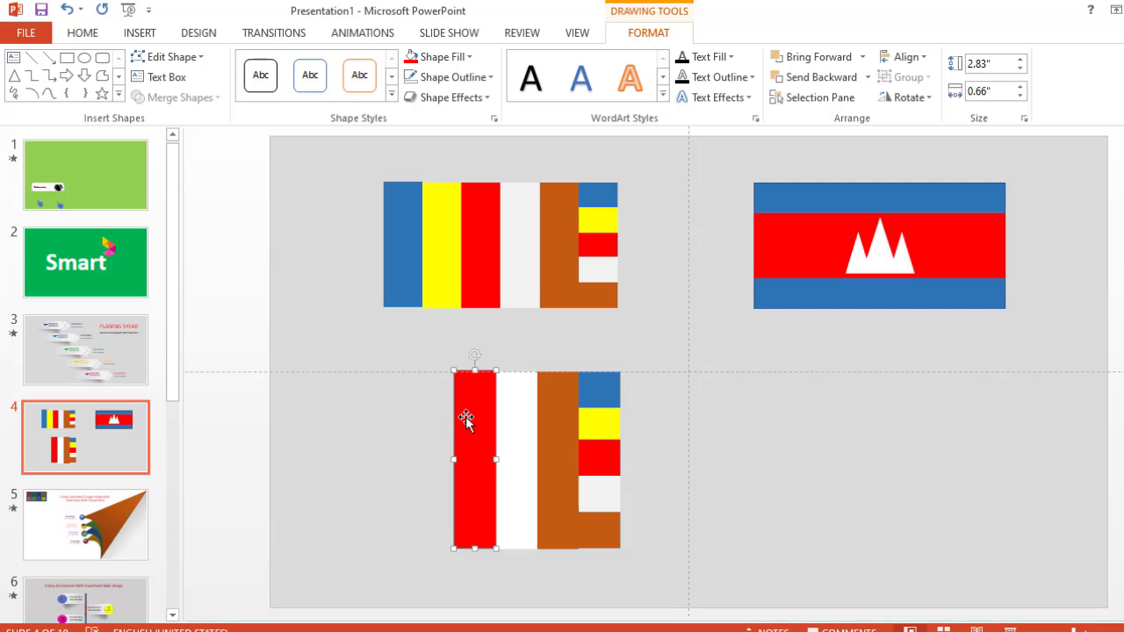
key(ctrl+Down)
key(ctrl+Down)
- Duplicate the red stripe to its left and fill the copy yellow
ctrl+drag(465, 419, 409, 410)
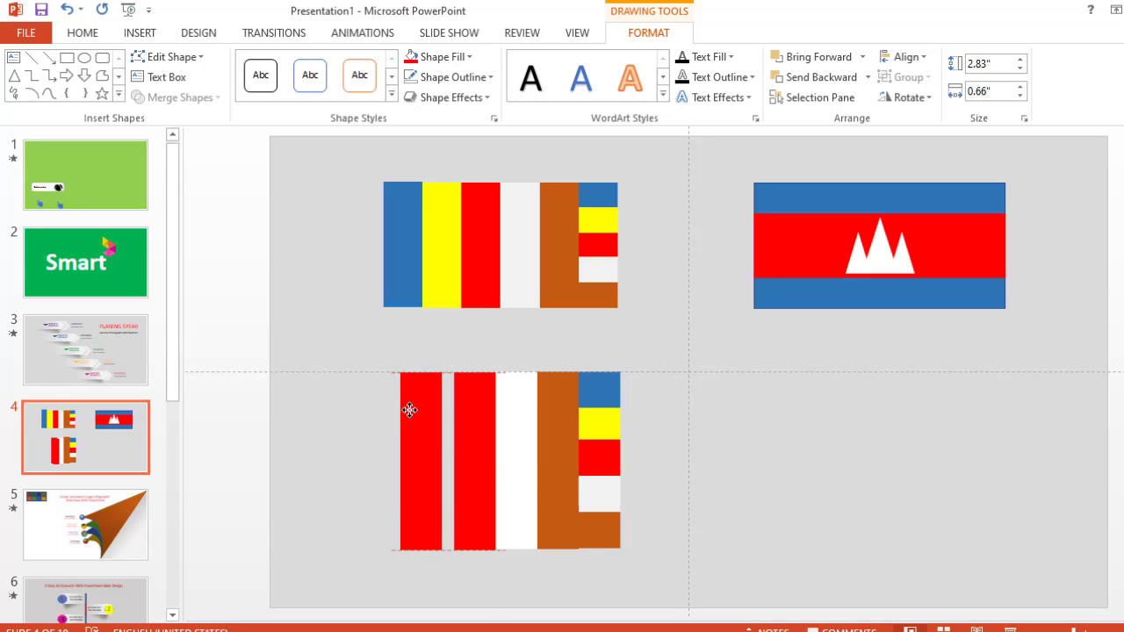
drag(409, 410, 422, 411)
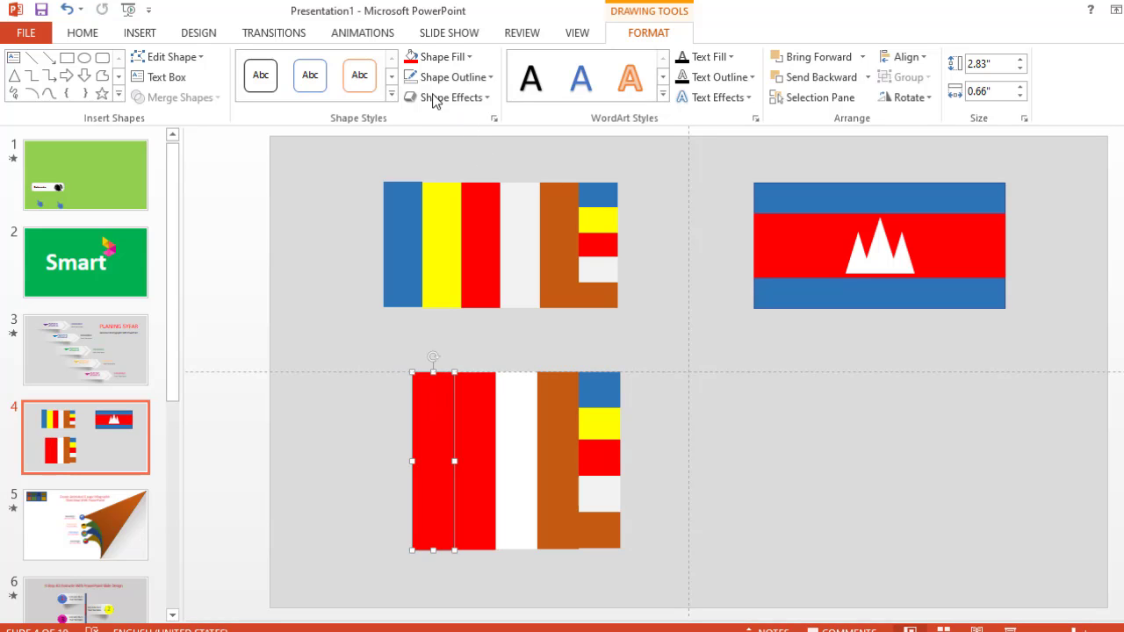
click(470, 58)
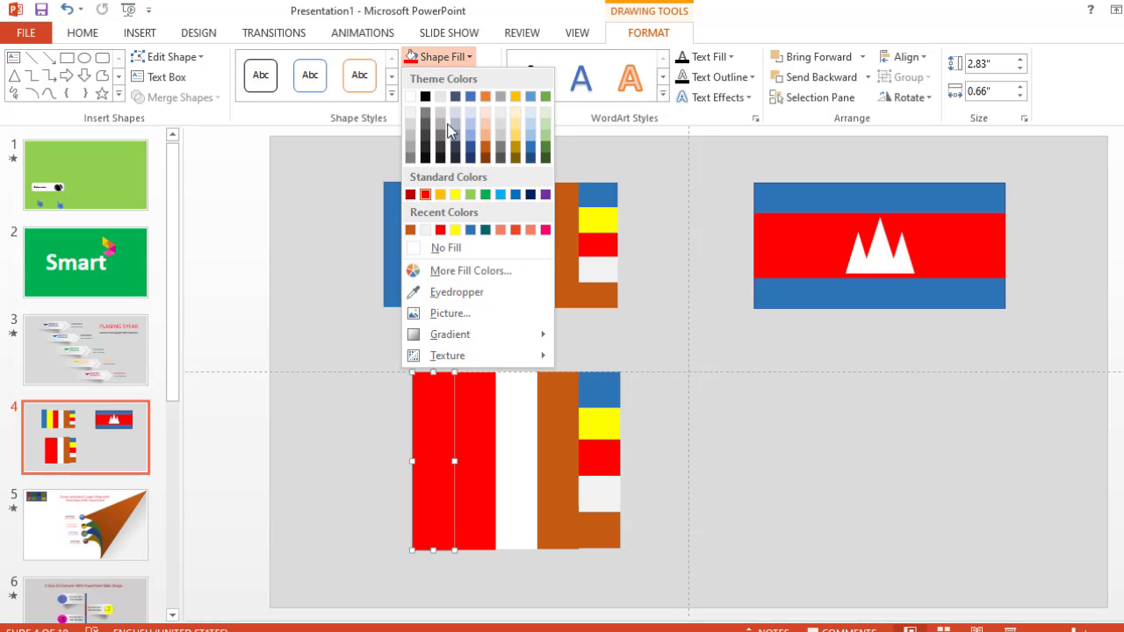
click(452, 192)
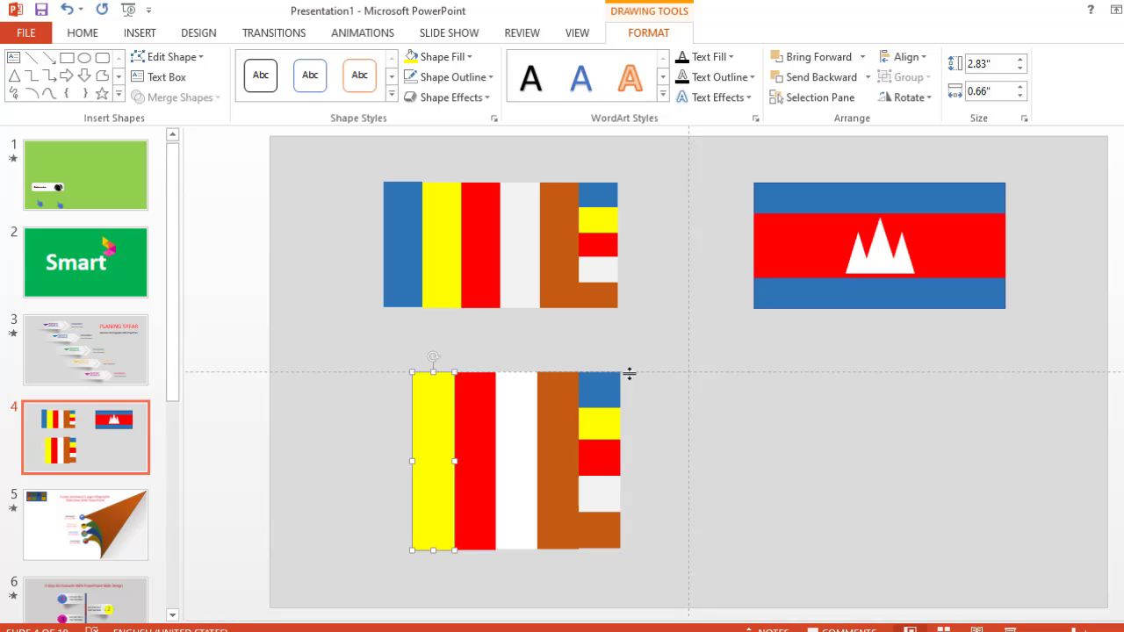
click(645, 347)
drag(431, 410, 400, 405)
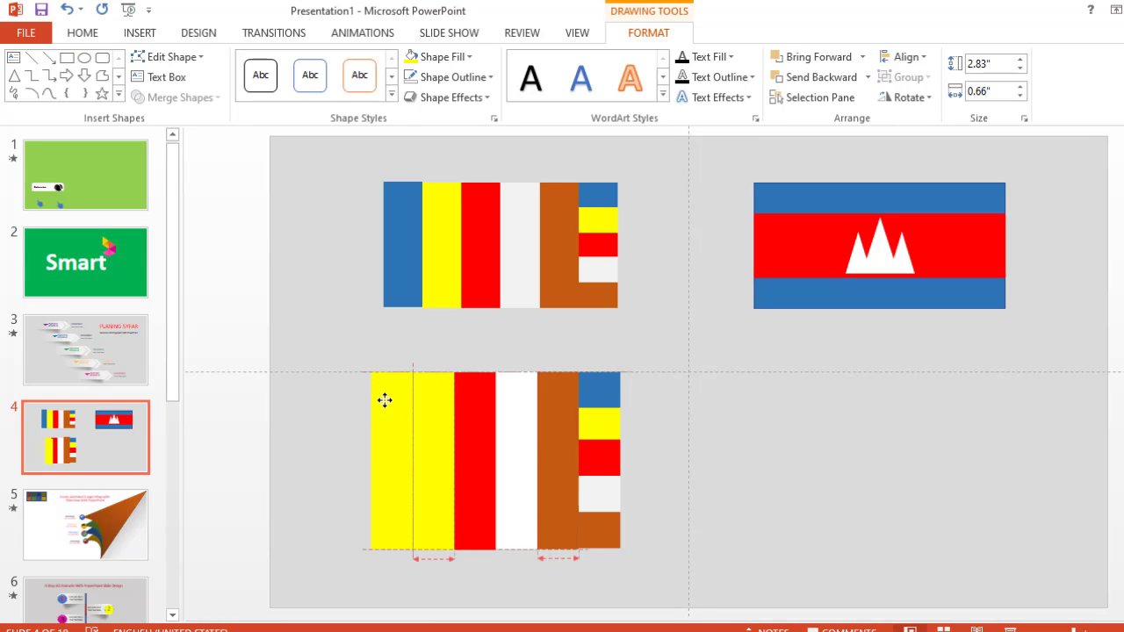
- Place a stripe at the flag's left edge, try a transparent fill, then undo it
drag(400, 405, 389, 402)
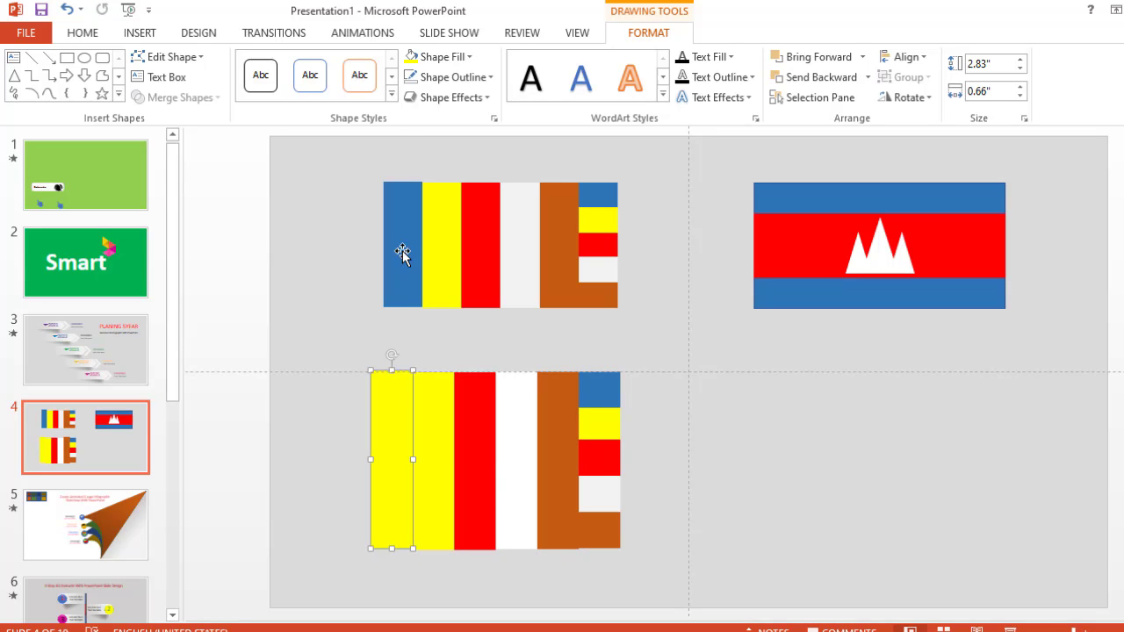
click(473, 56)
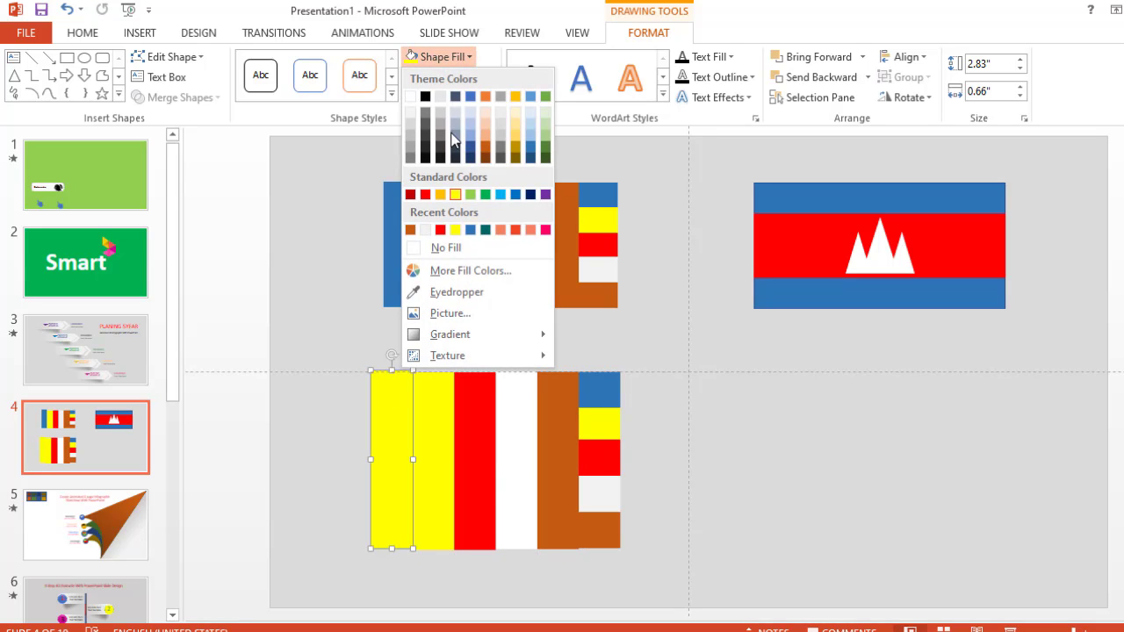
click(441, 250)
click(410, 246)
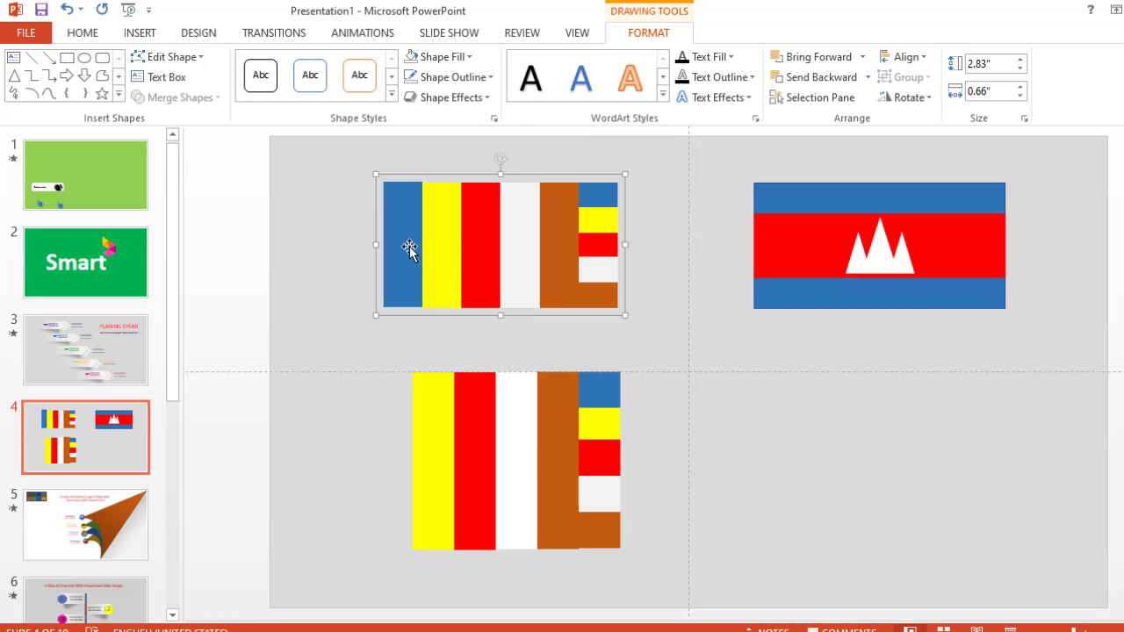
click(387, 429)
click(396, 428)
key(Escape)
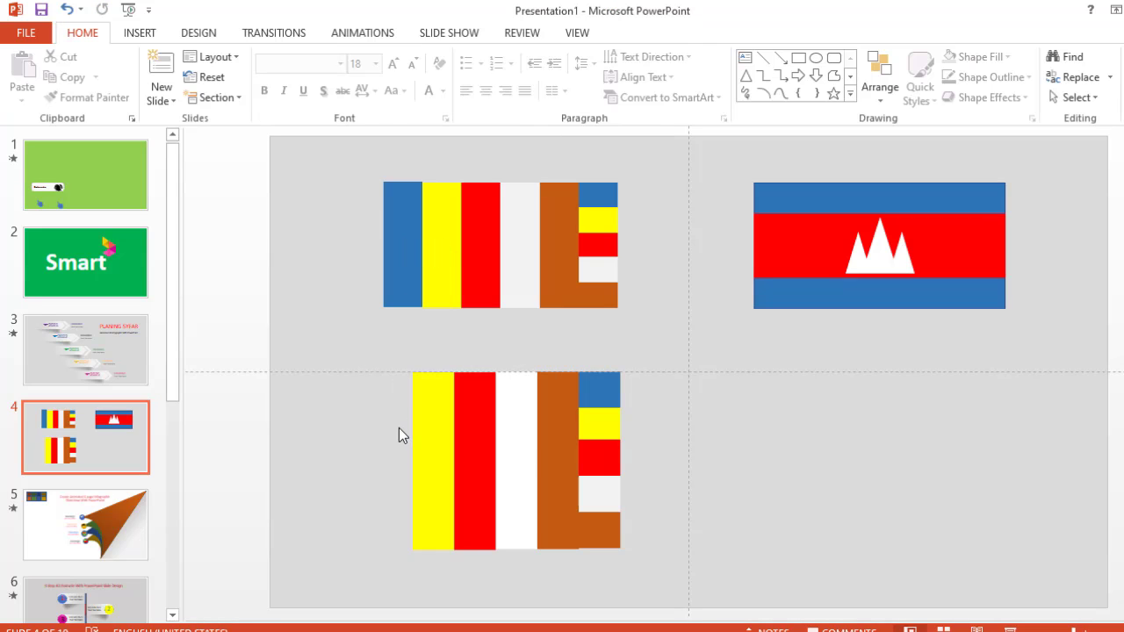
key(ctrl+z)
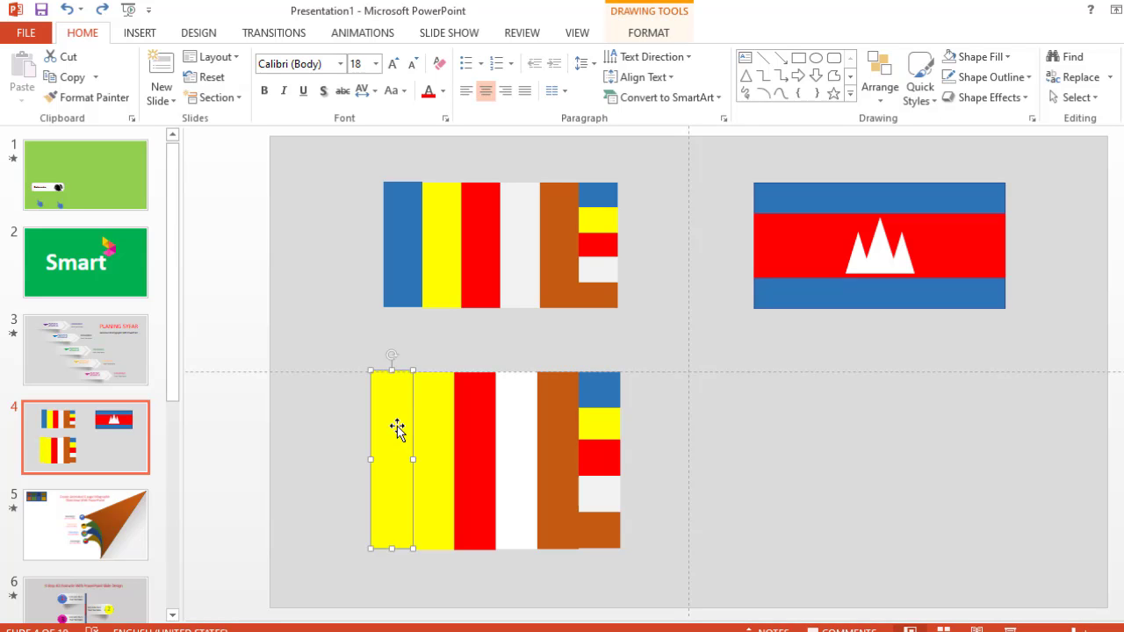
- Eyedrop the reference flag's blue onto the left-edge stripe and nudge it down into line
click(639, 33)
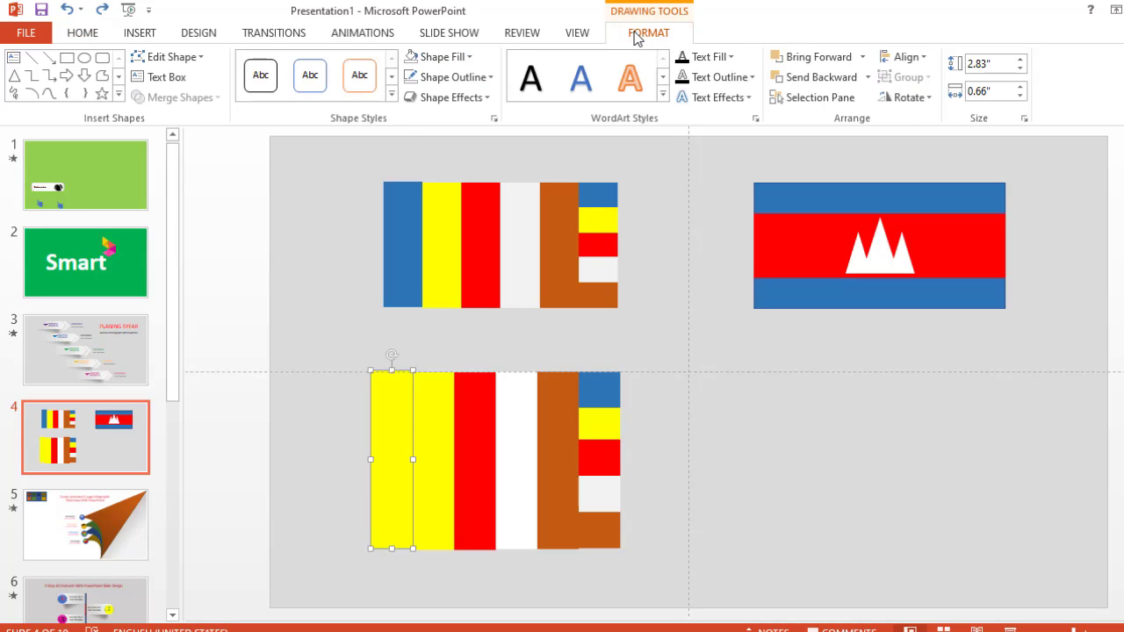
click(462, 57)
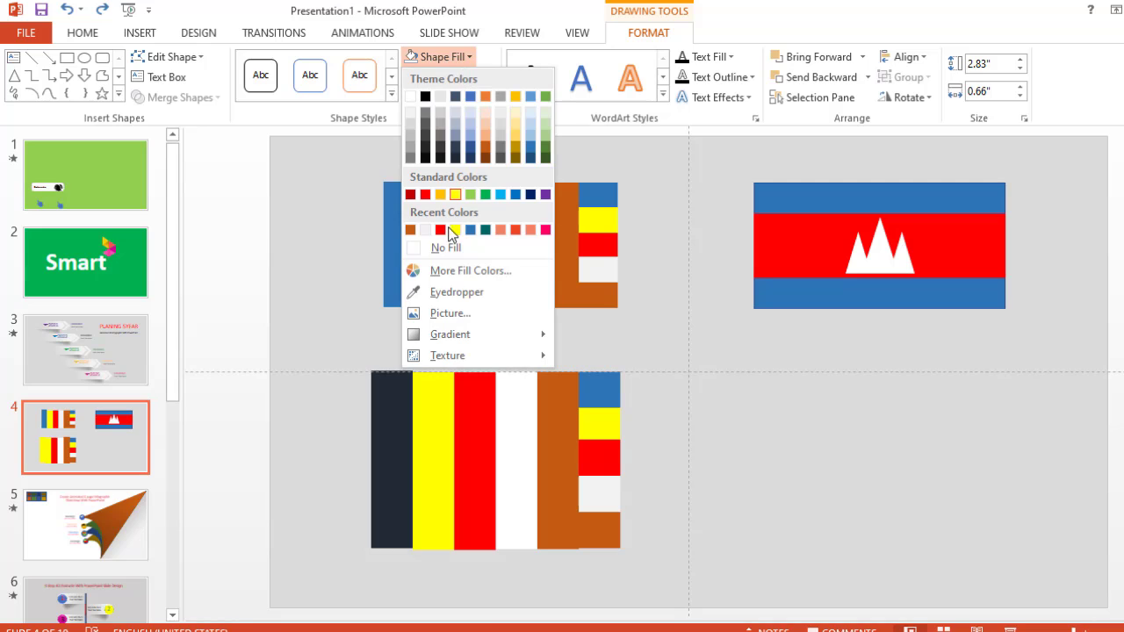
click(444, 292)
click(409, 262)
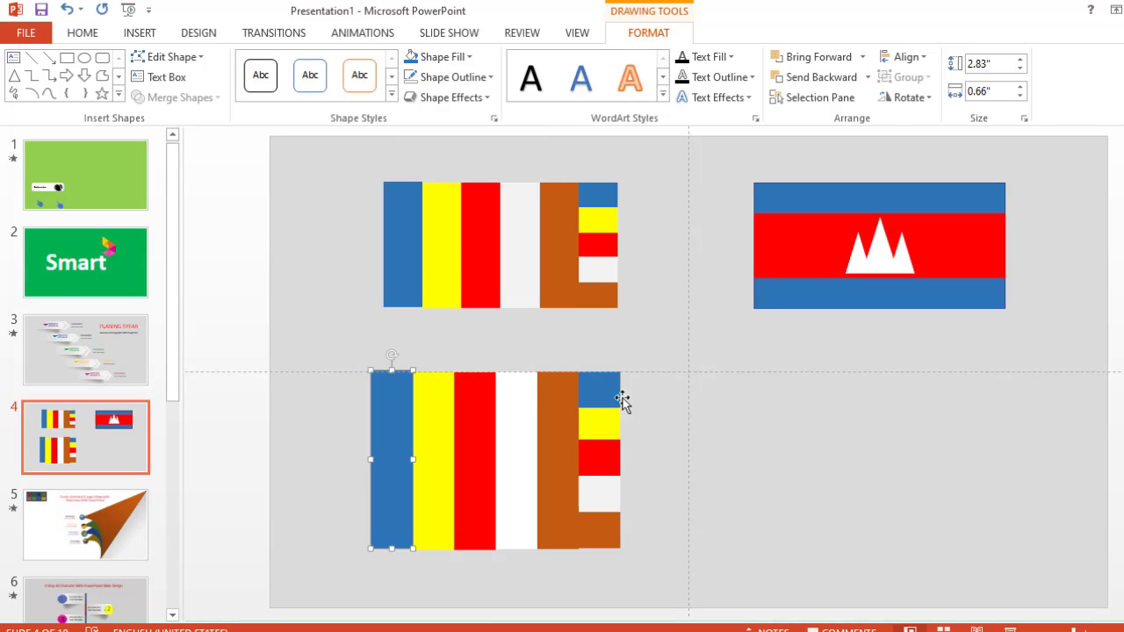
click(707, 411)
click(392, 418)
key(ctrl+Down)
key(ctrl+Down)
- Group the rebuilt Buddhist flag's shapes, shorten it from the top, and shift the Cambodian flag up-left
click(659, 401)
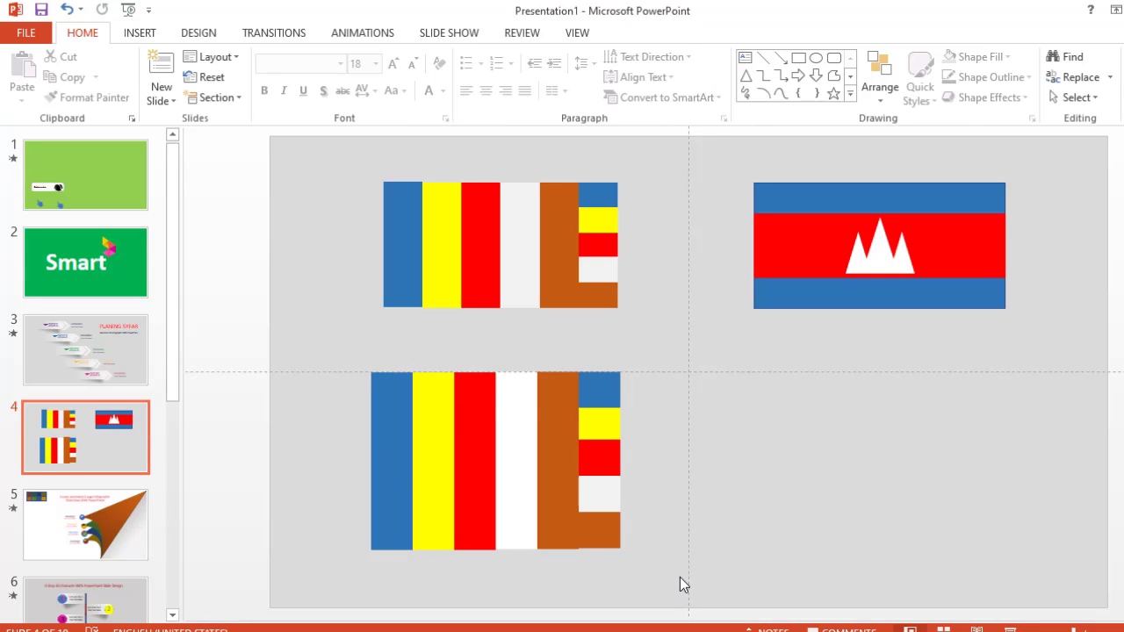
click(599, 540)
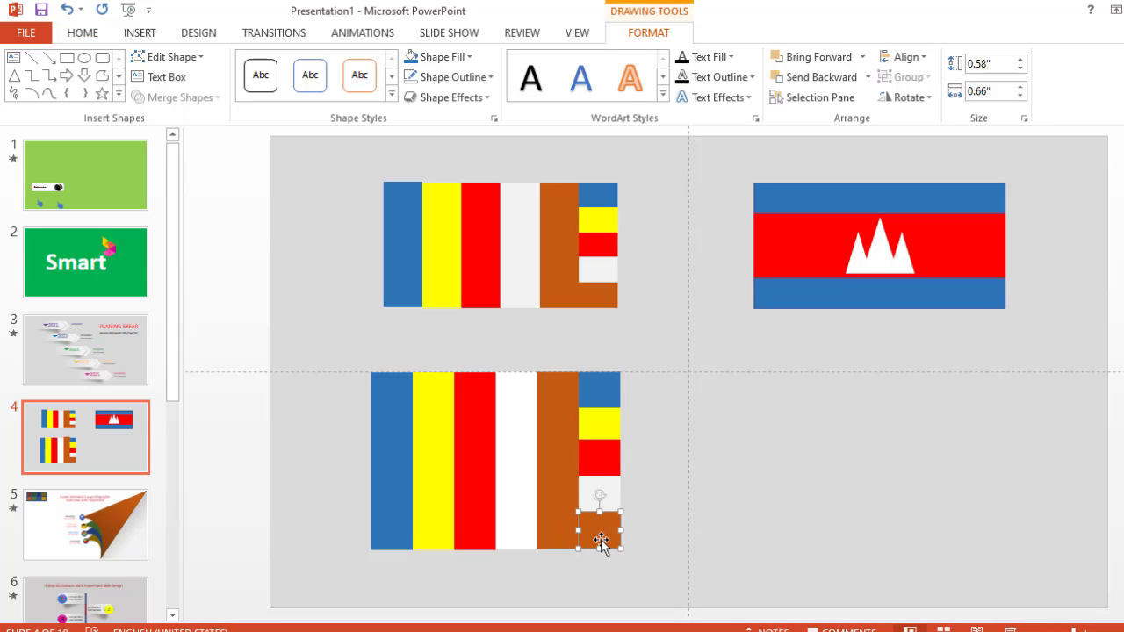
click(682, 501)
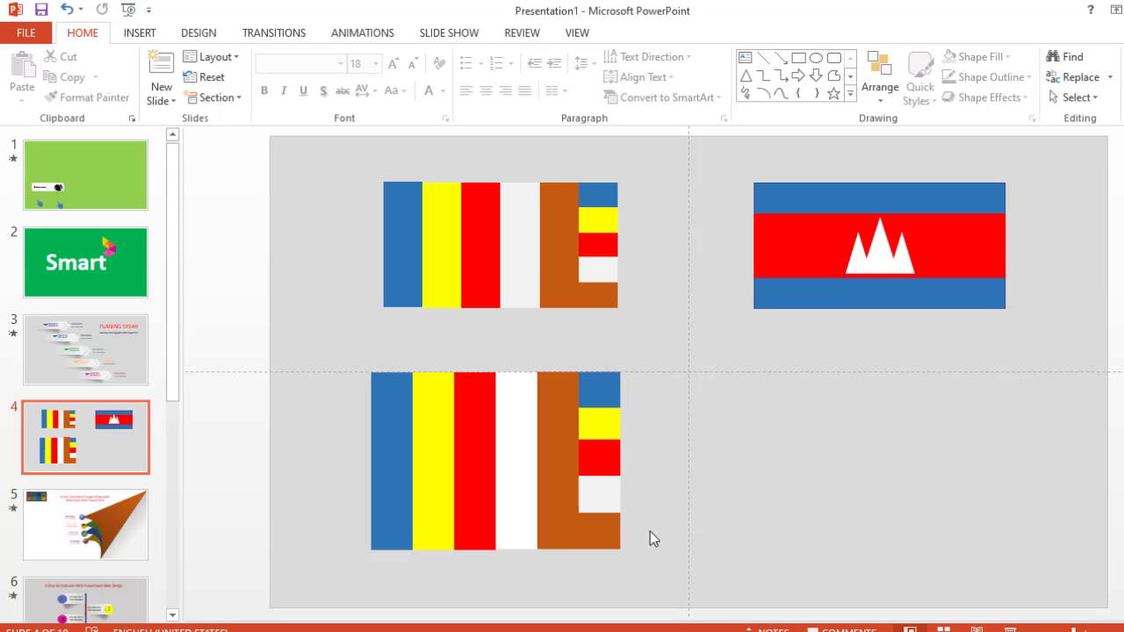
drag(650, 577, 327, 332)
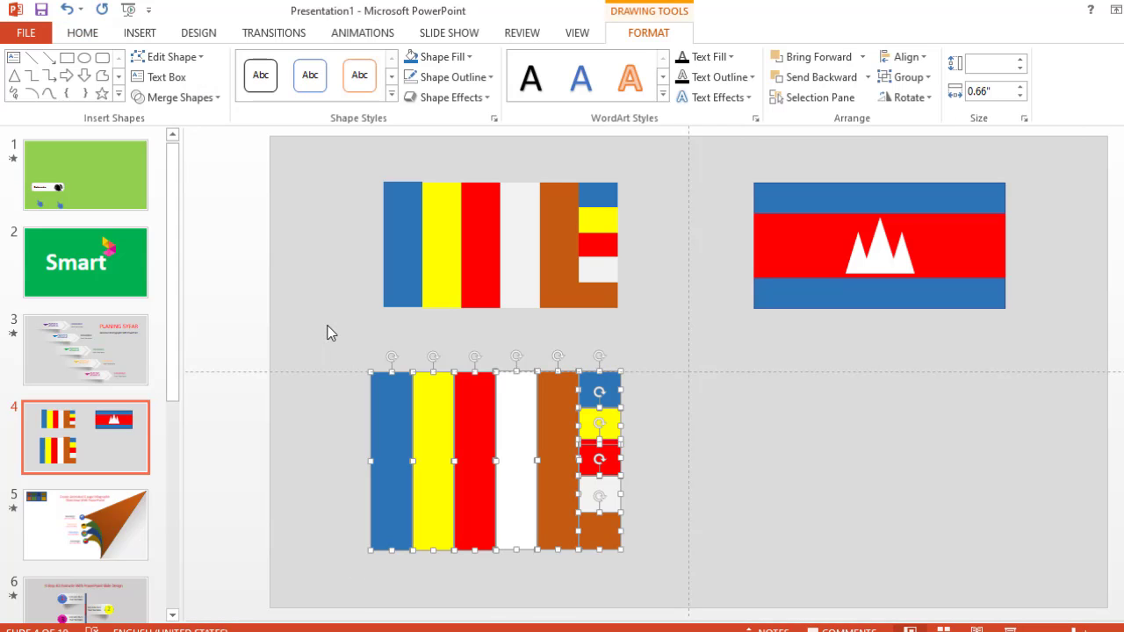
key(ctrl+g)
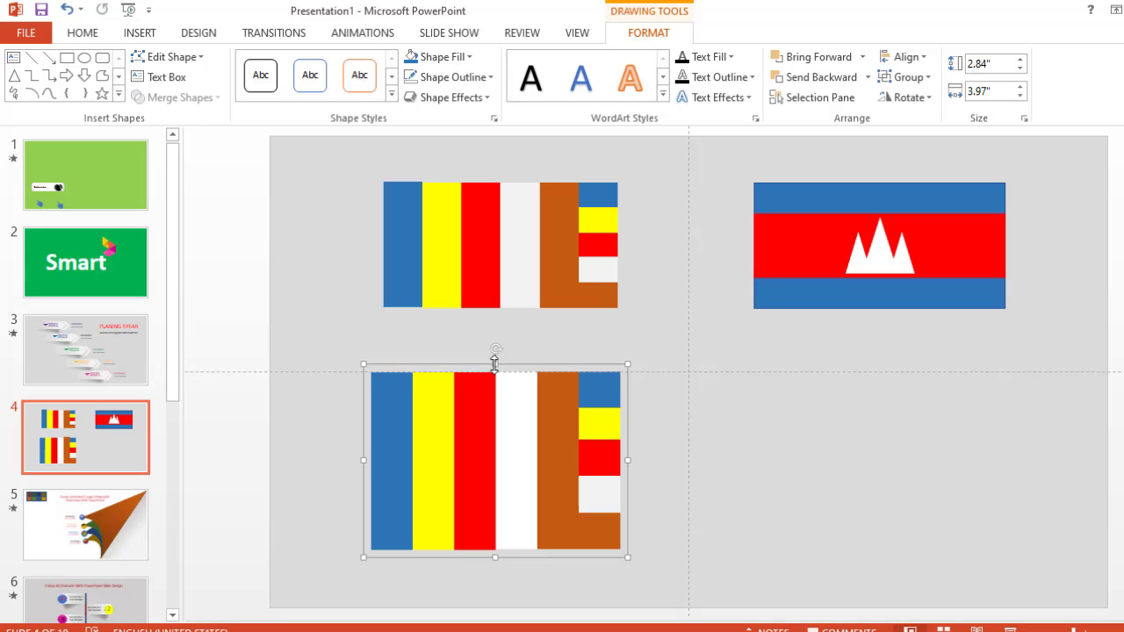
mouse_move(494, 361)
mouse_down()
mouse_move(494, 382)
mouse_move(511, 354)
mouse_up()
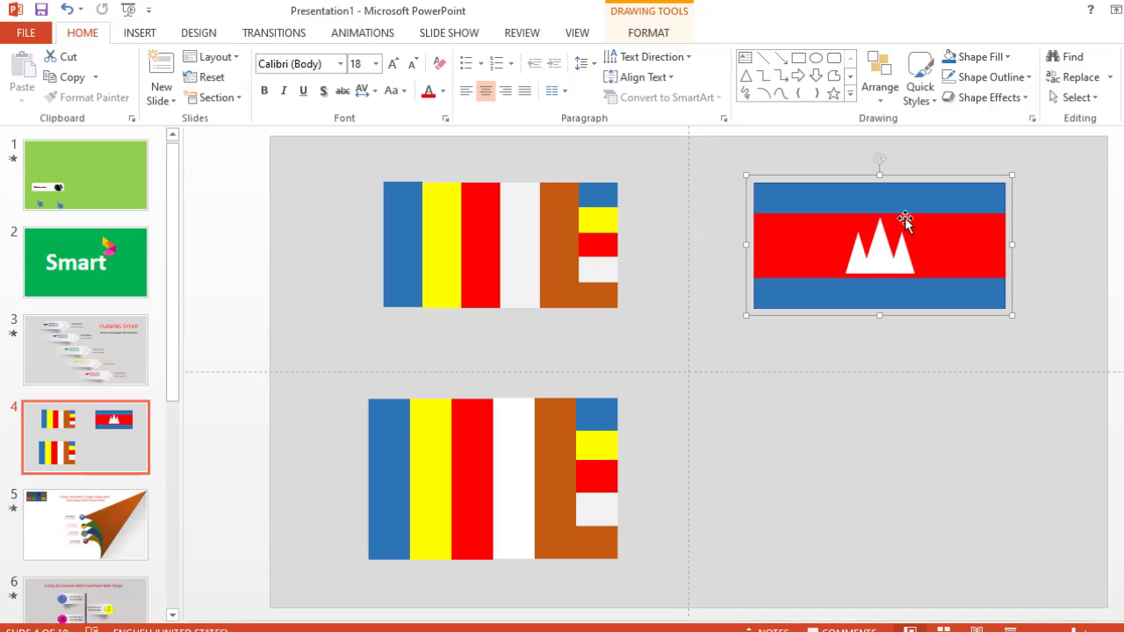
drag(907, 227, 900, 216)
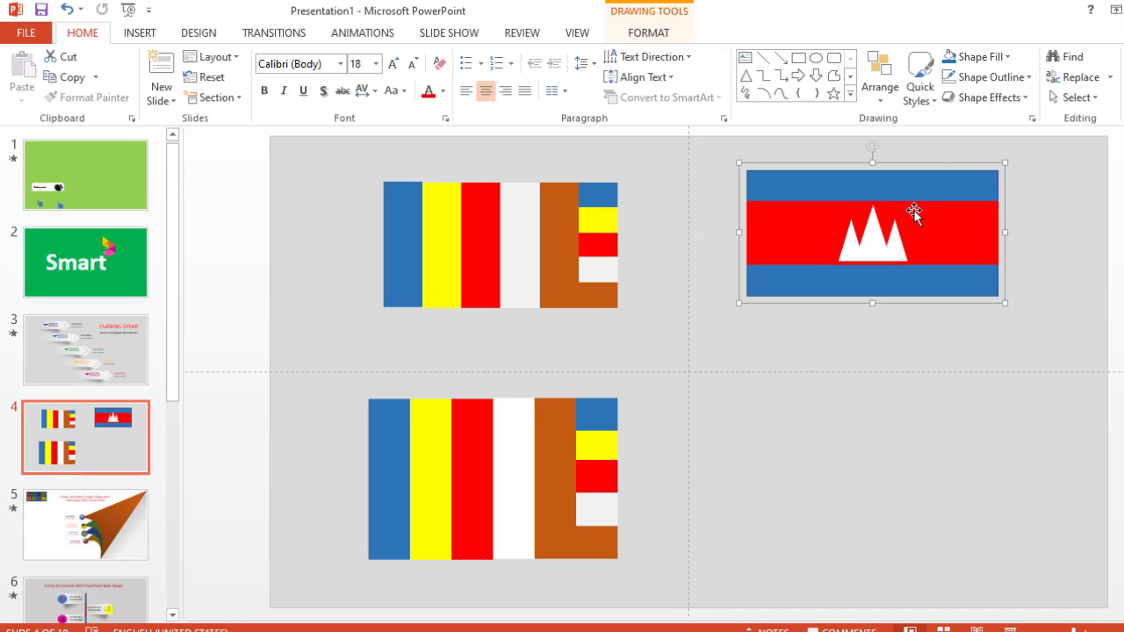
click(867, 349)
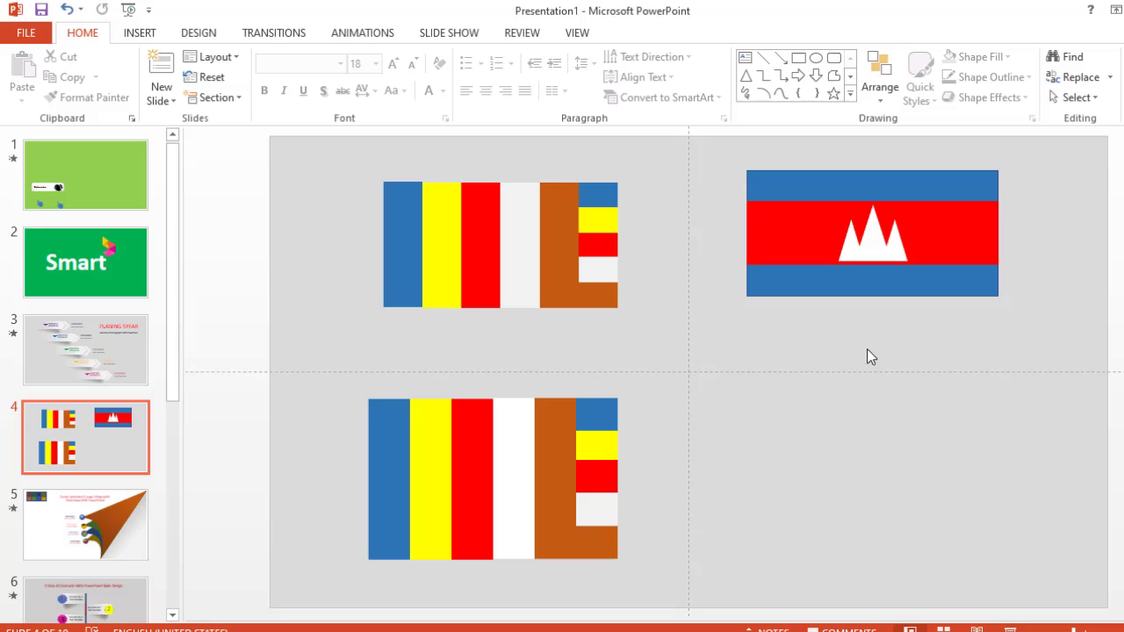
- Draw a 2.38" by 4.82" rectangle centred beneath the Cambodian flag
click(757, 239)
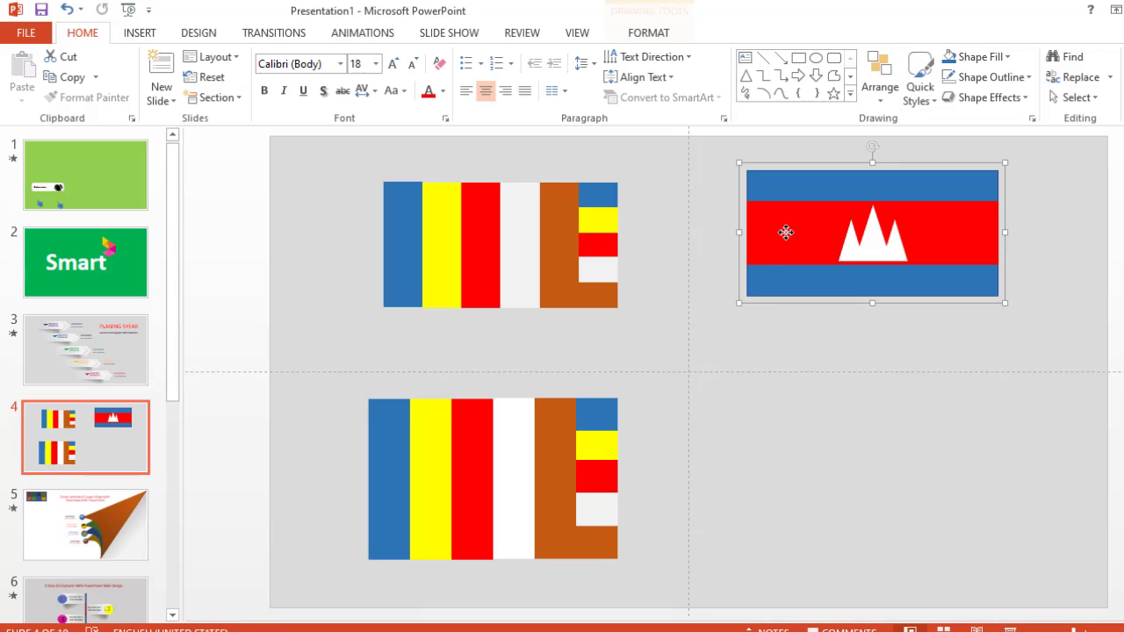
click(132, 33)
click(302, 103)
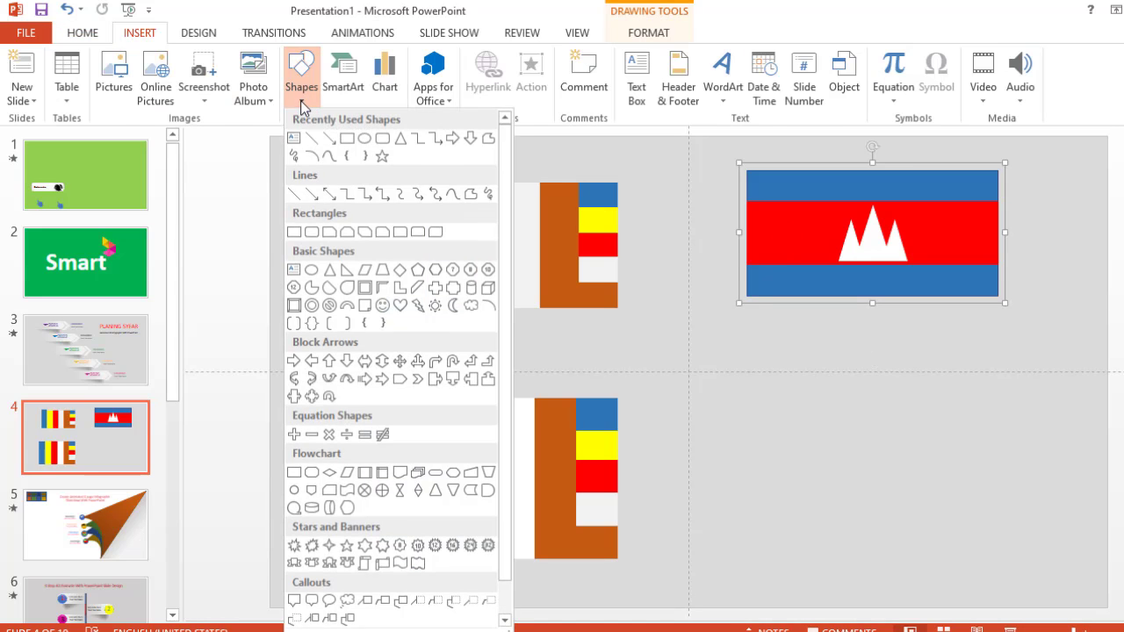
click(345, 138)
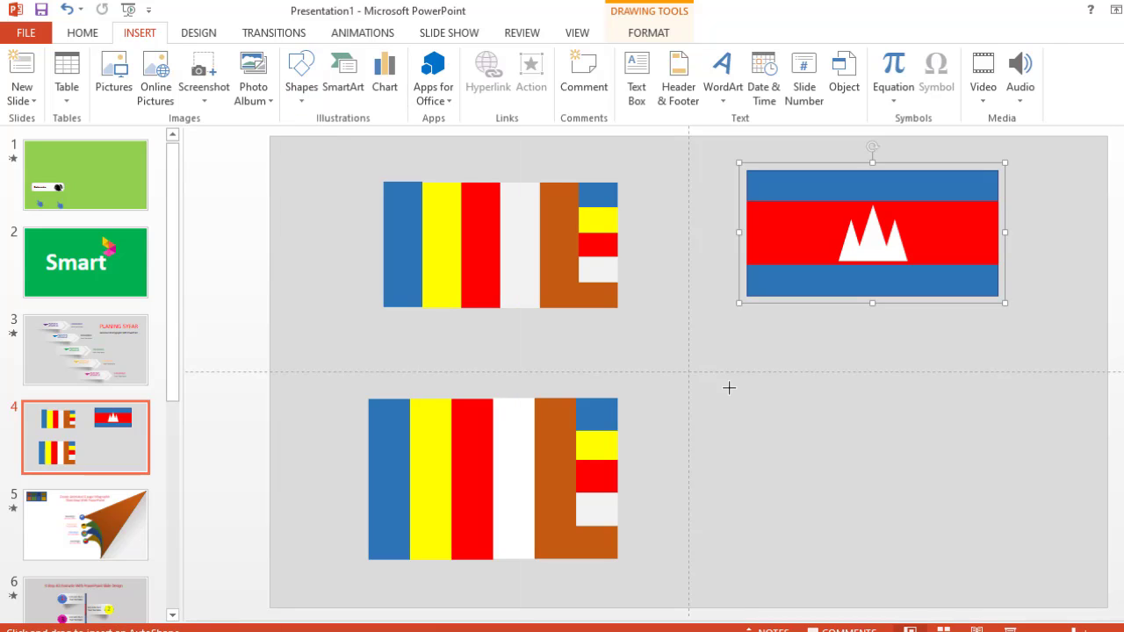
drag(743, 385, 1001, 508)
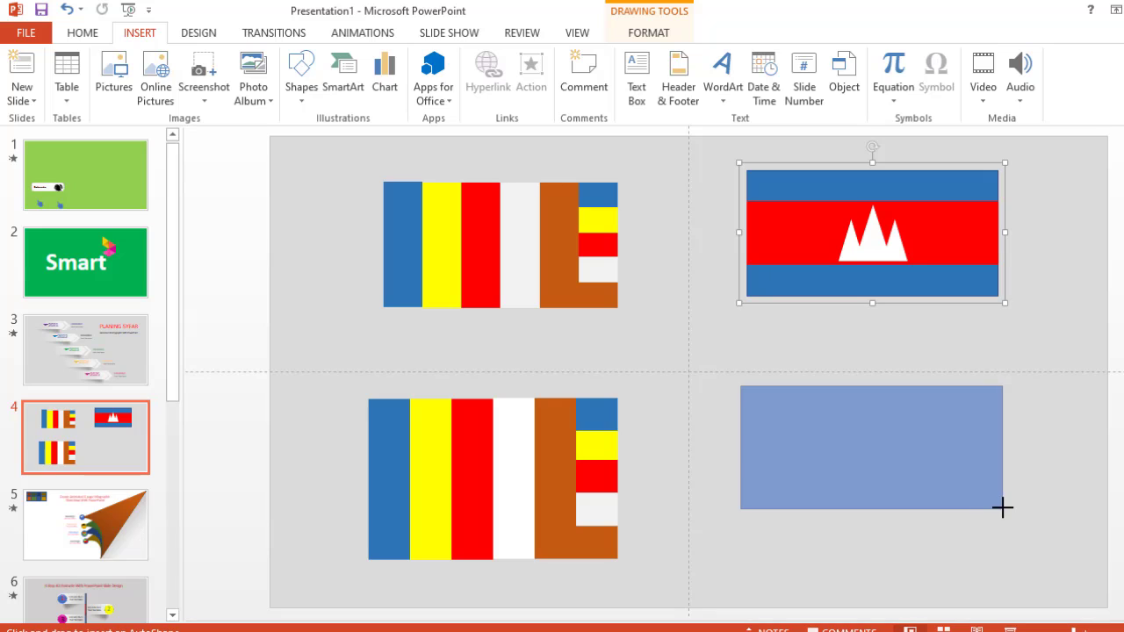
mouse_move(1002, 507)
mouse_down()
mouse_move(1041, 535)
mouse_move(979, 506)
mouse_up()
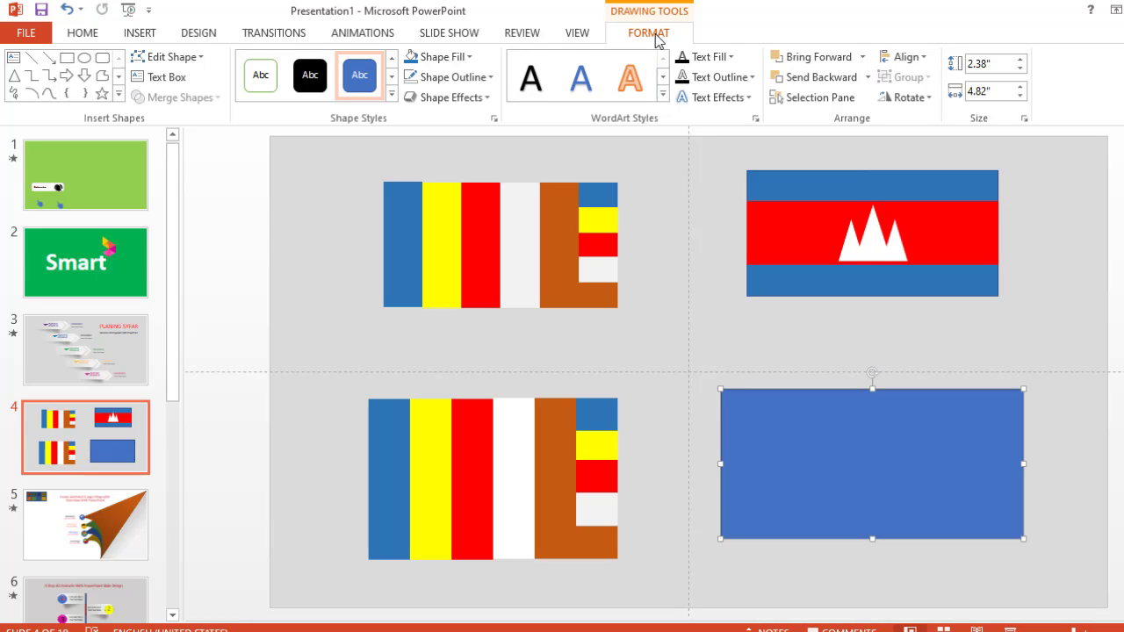
- Remove the blue rectangle's outline, then duplicate it and shorten the copy into an inner band
click(490, 78)
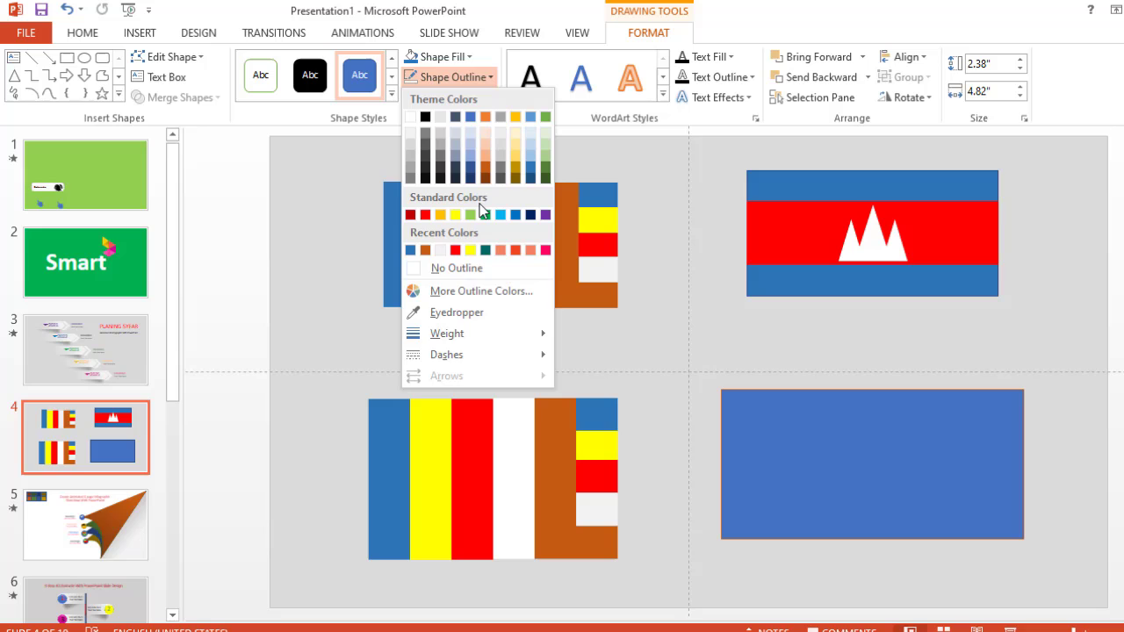
click(474, 275)
mouse_move(829, 456)
mouse_down()
mouse_move(804, 474)
mouse_move(642, 430)
mouse_up()
click(728, 567)
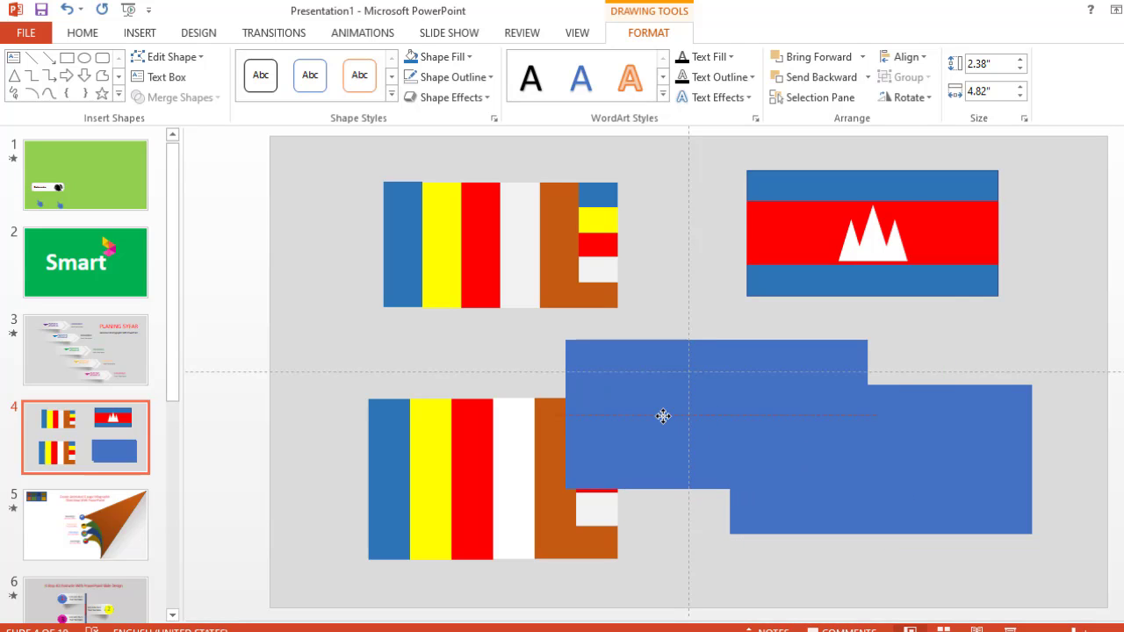
drag(716, 340, 714, 404)
drag(663, 435, 744, 439)
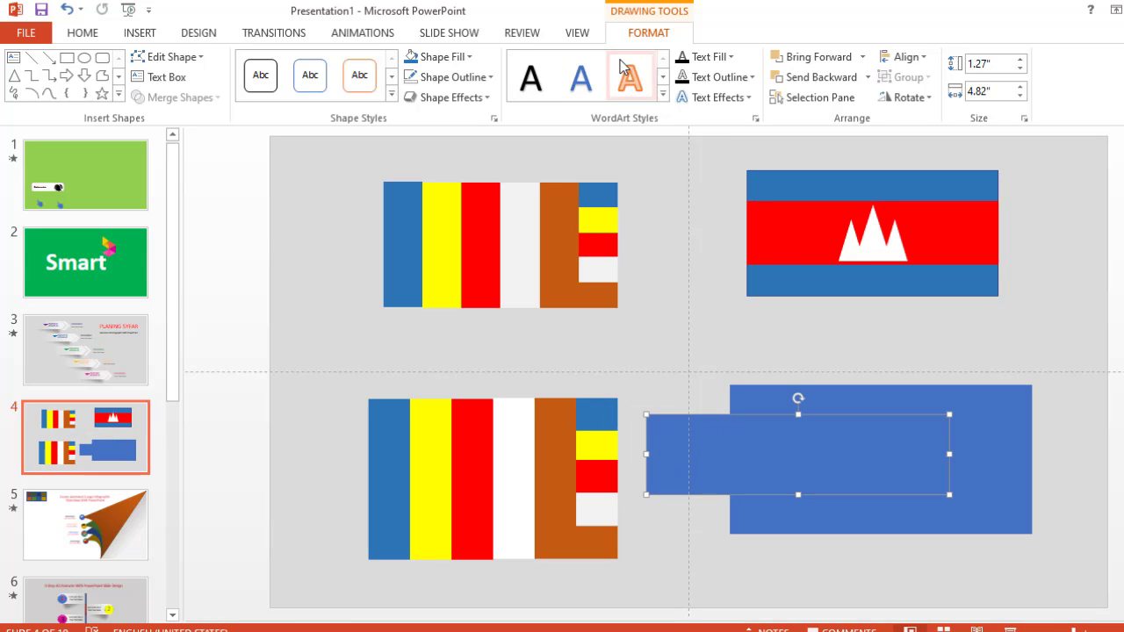
- Fill the inner band red and centre it across the blue rectangle
click(468, 58)
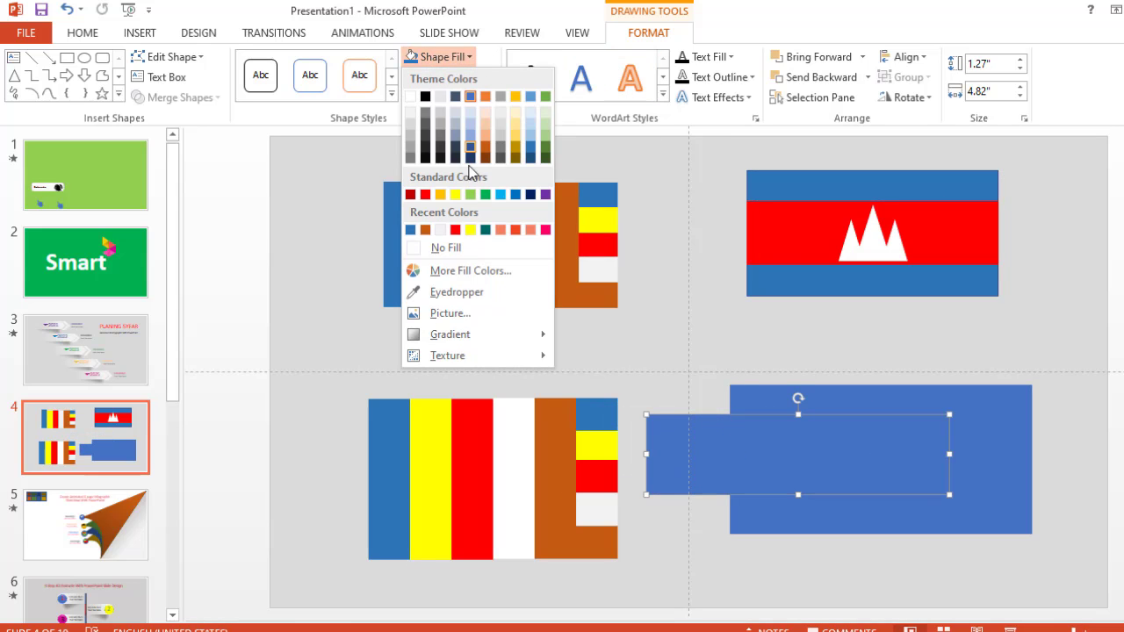
click(427, 195)
drag(722, 459, 807, 465)
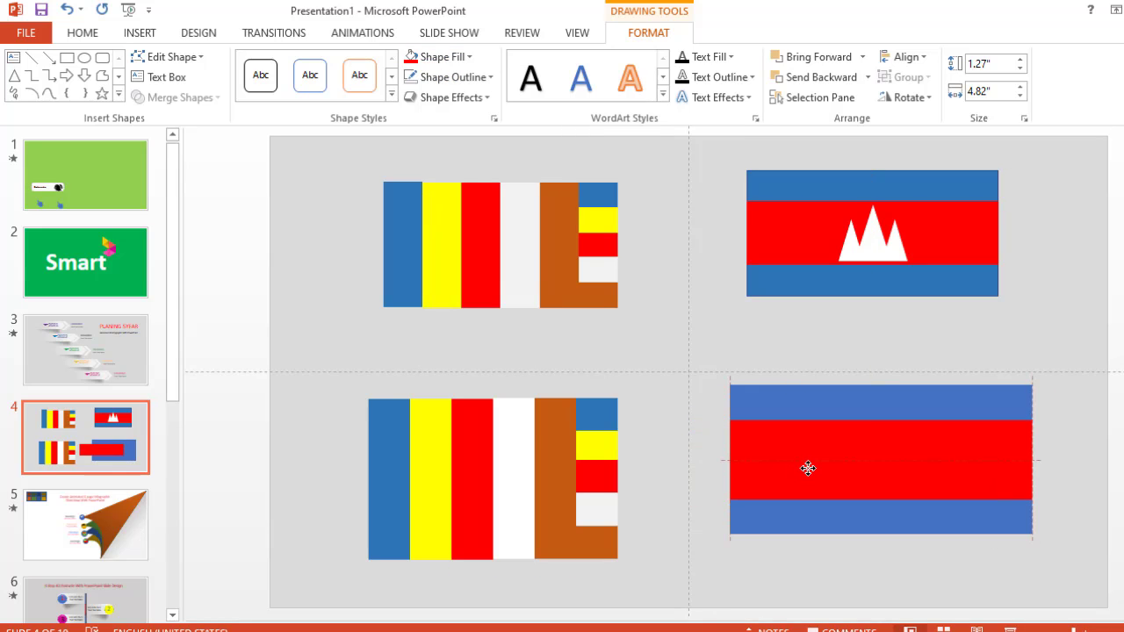
click(870, 338)
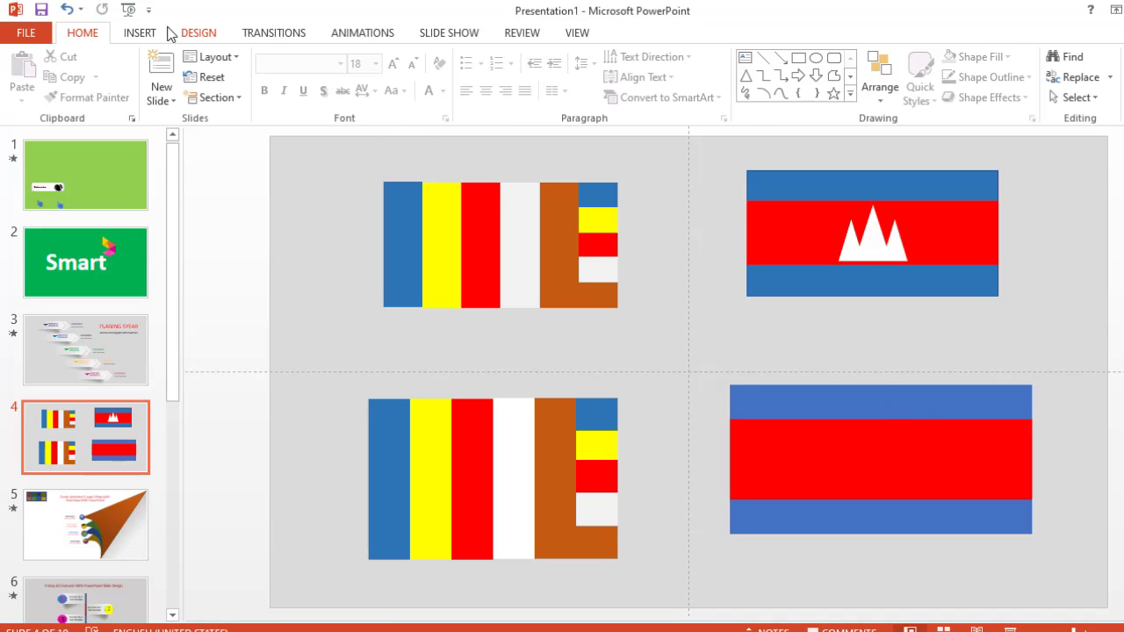
- Draw an isosceles triangle between the two lower flags
click(141, 33)
click(301, 104)
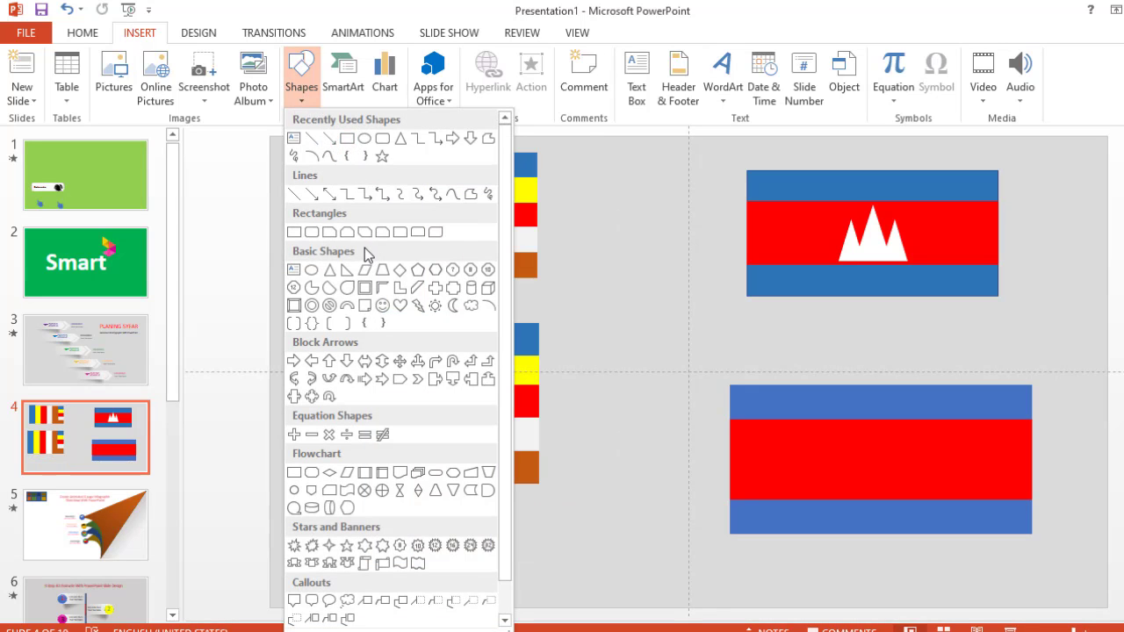
click(329, 270)
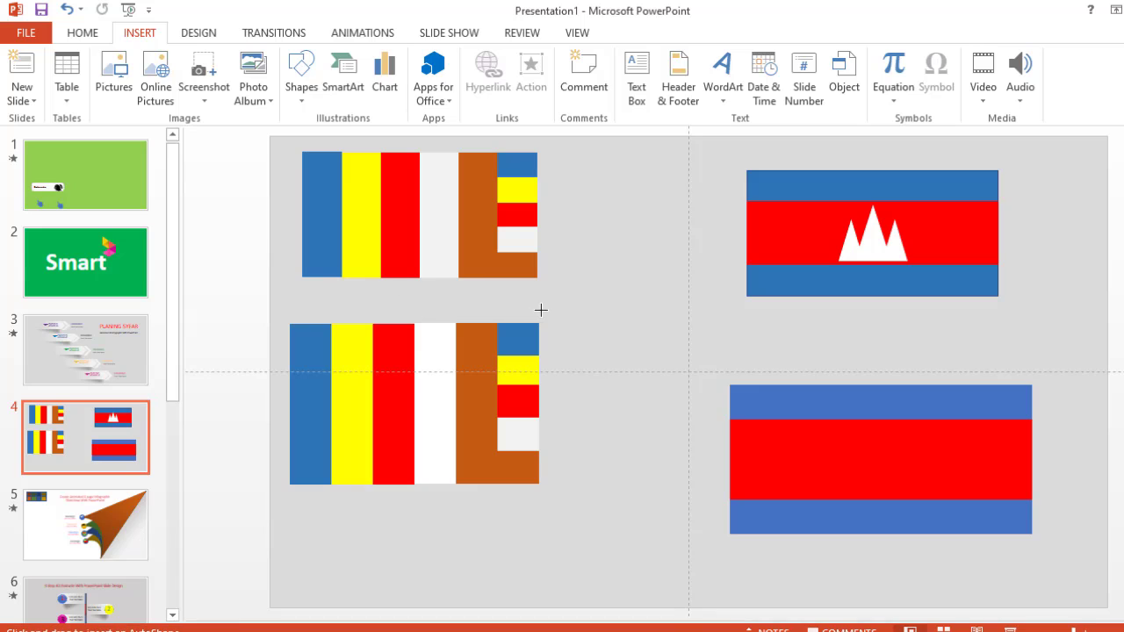
drag(570, 306, 614, 368)
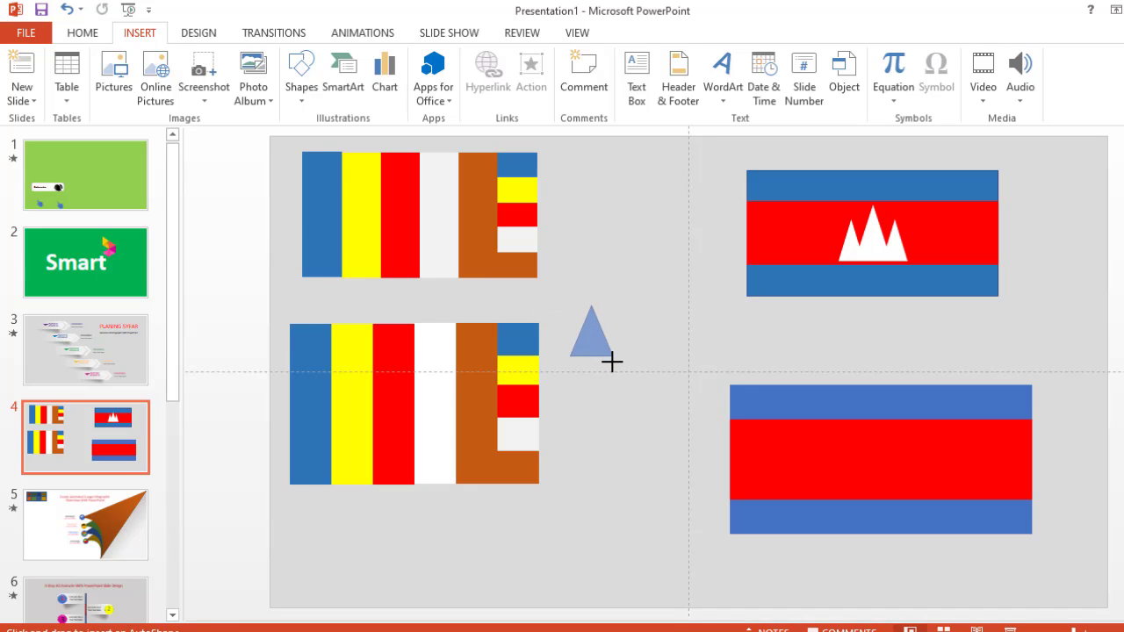
- Copy the triangle and stretch the middle one into a 1.6" peak between 1.06" triangles
drag(614, 369, 620, 344)
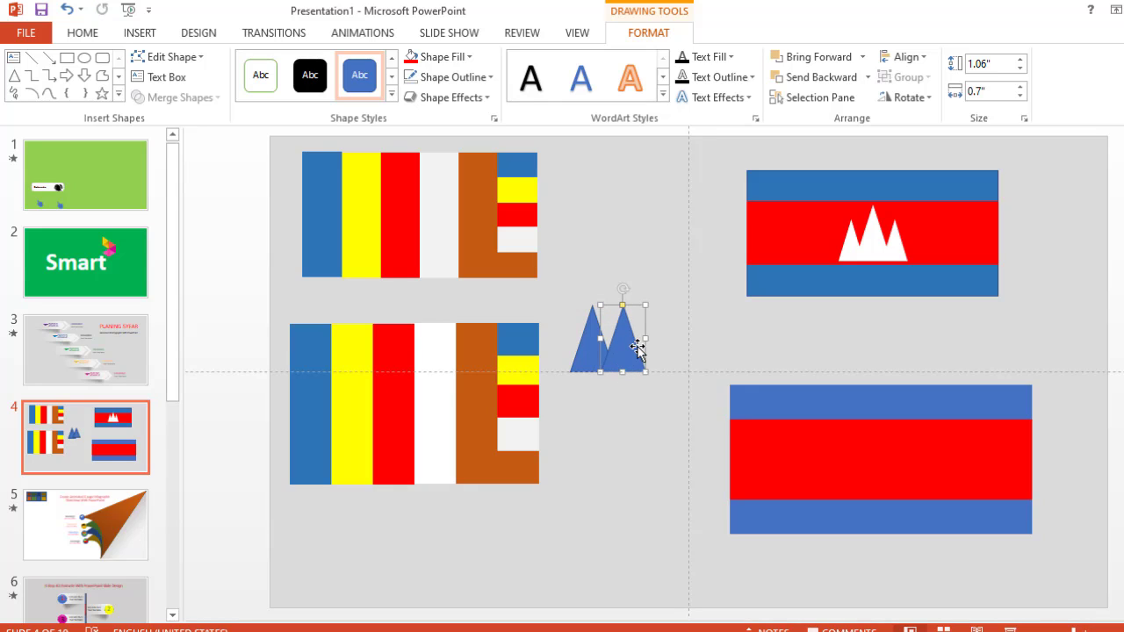
drag(645, 339, 665, 340)
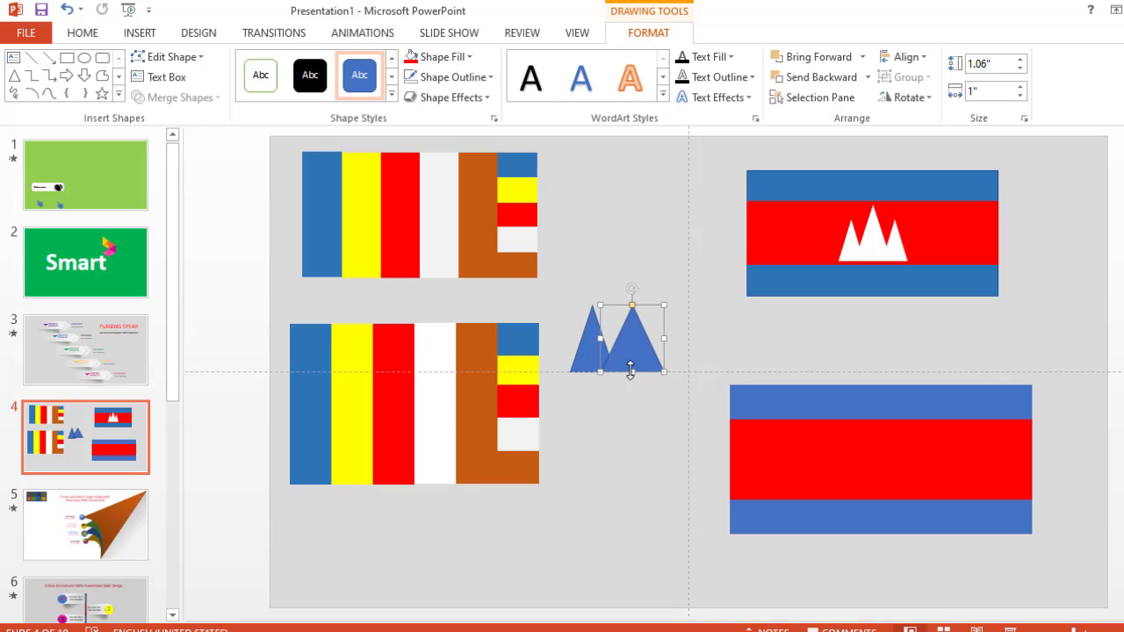
mouse_move(631, 378)
mouse_down()
mouse_move(629, 361)
mouse_move(668, 339)
mouse_up()
click(582, 349)
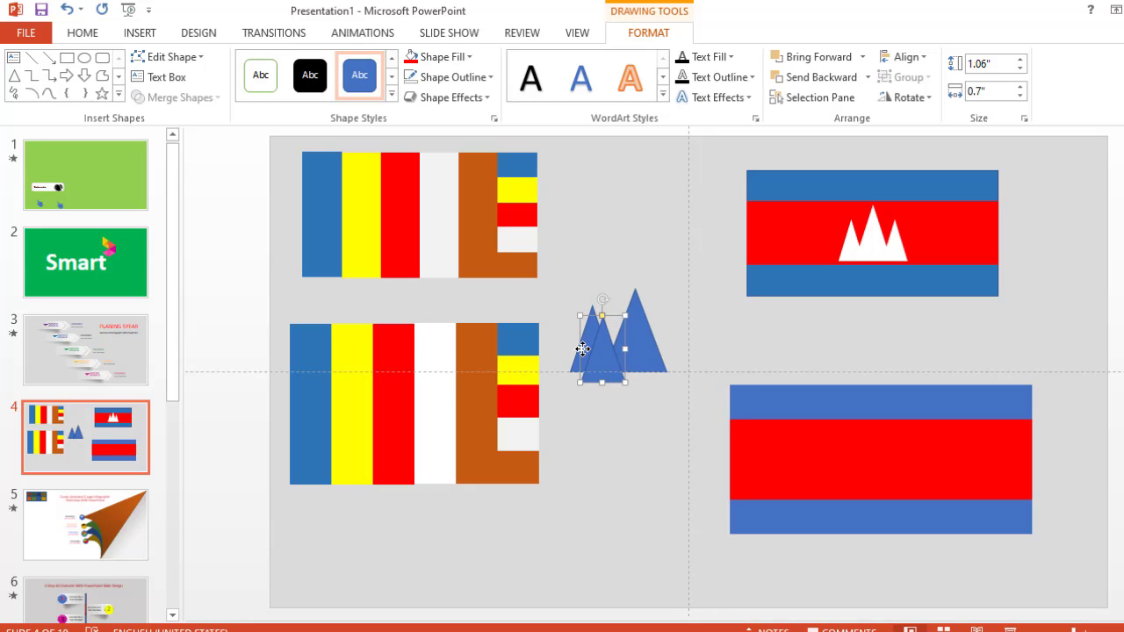
click(639, 320)
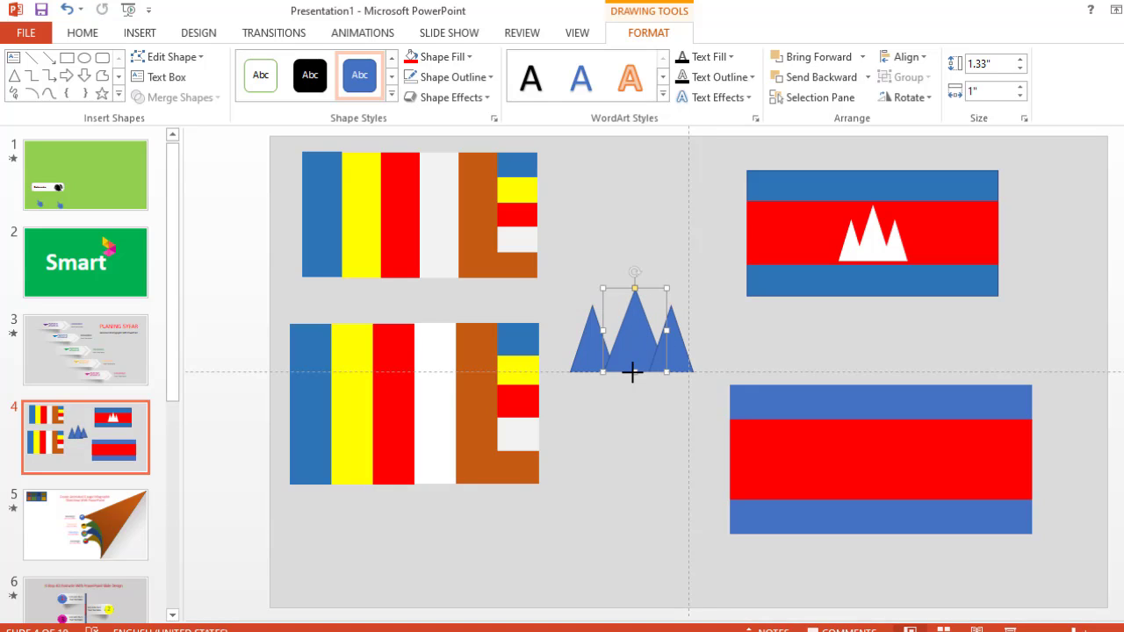
mouse_move(632, 372)
mouse_down()
mouse_move(632, 387)
mouse_move(629, 340)
mouse_up()
click(677, 353)
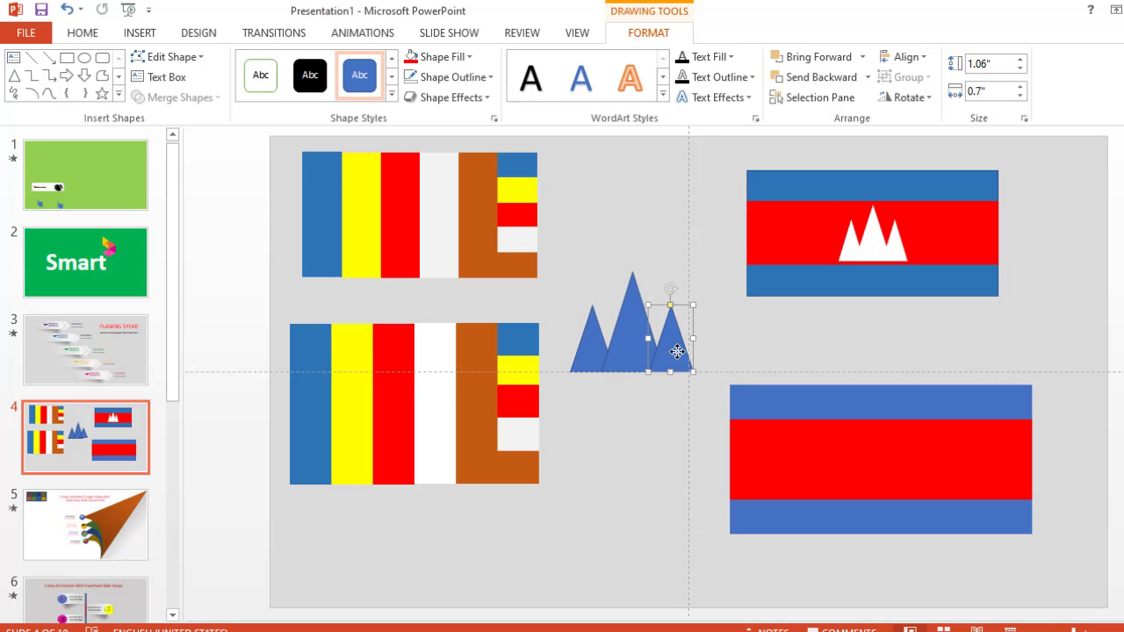
right_click(677, 352)
mouse_move(736, 229)
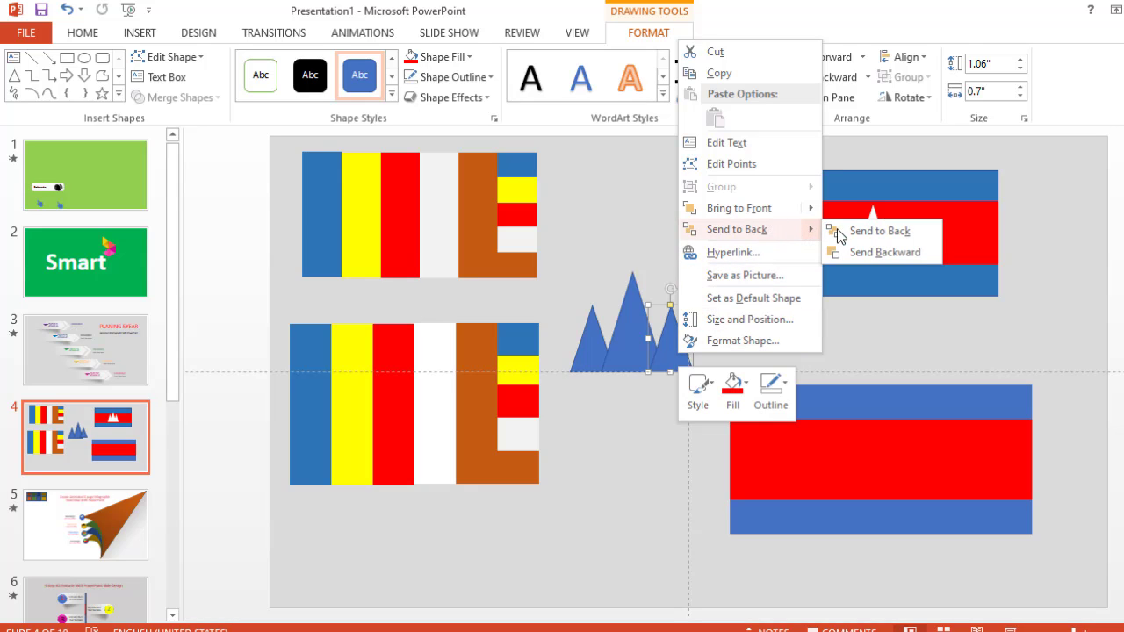
- Send the right triangle to the back and select all three triangles
click(838, 233)
click(746, 325)
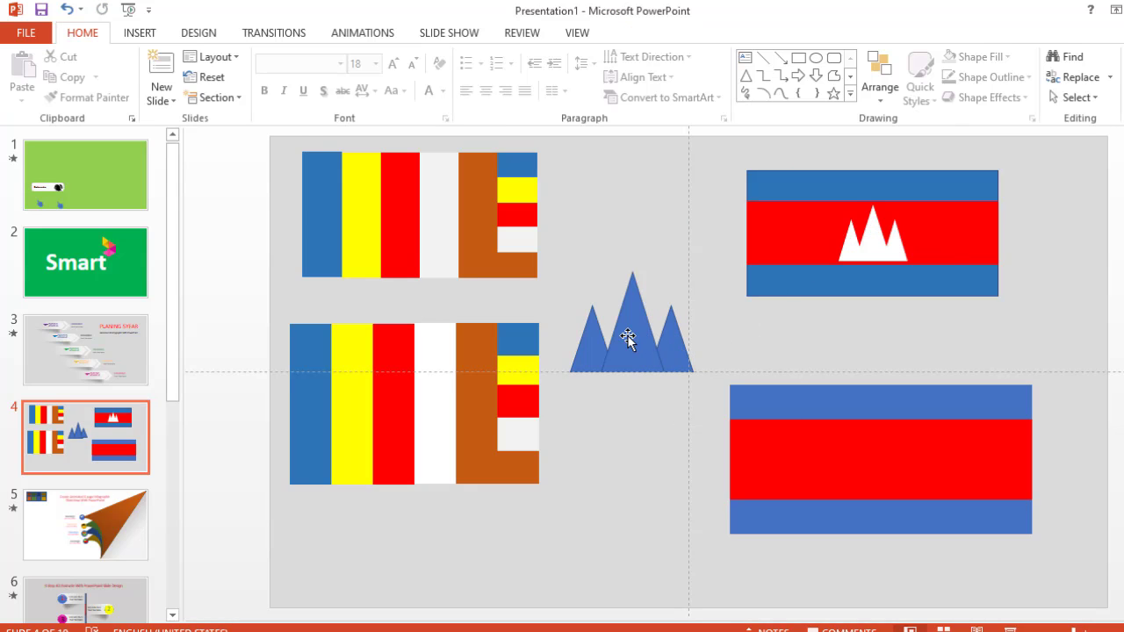
click(589, 318)
shift+click(639, 347)
shift+click(672, 354)
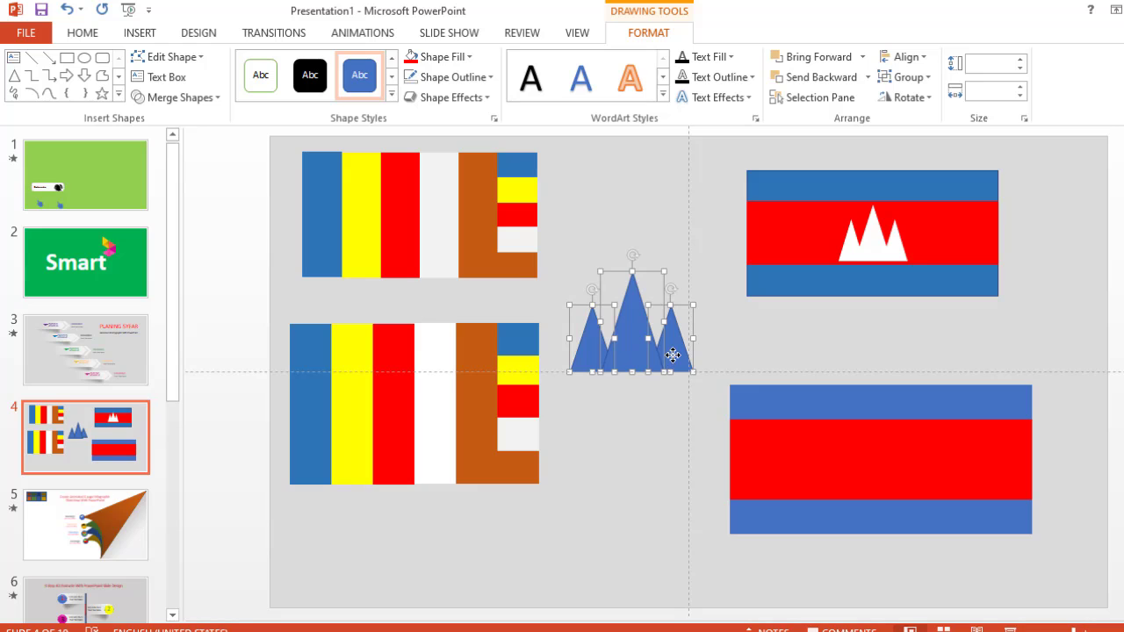
- Give the three triangles no outline and a white fill
click(491, 77)
click(456, 269)
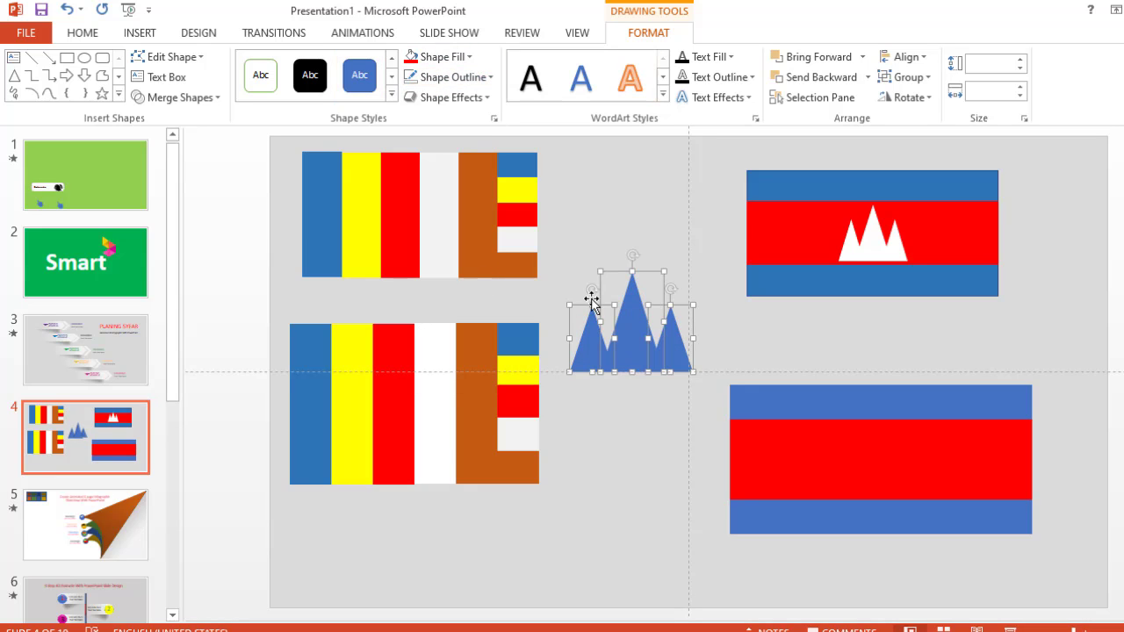
click(471, 57)
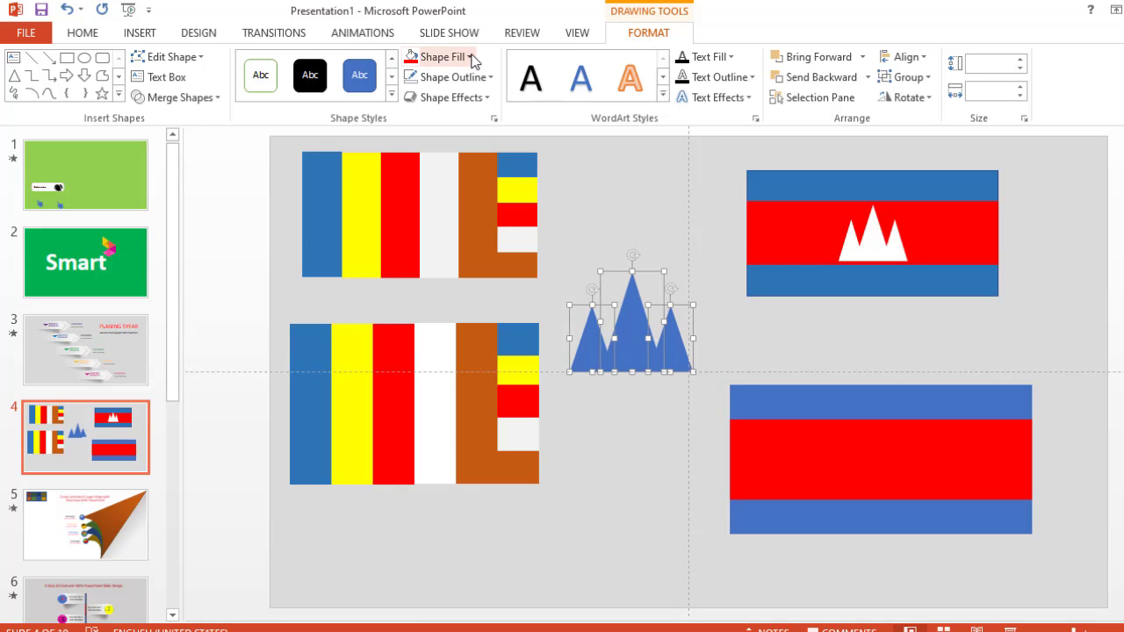
click(408, 104)
click(664, 278)
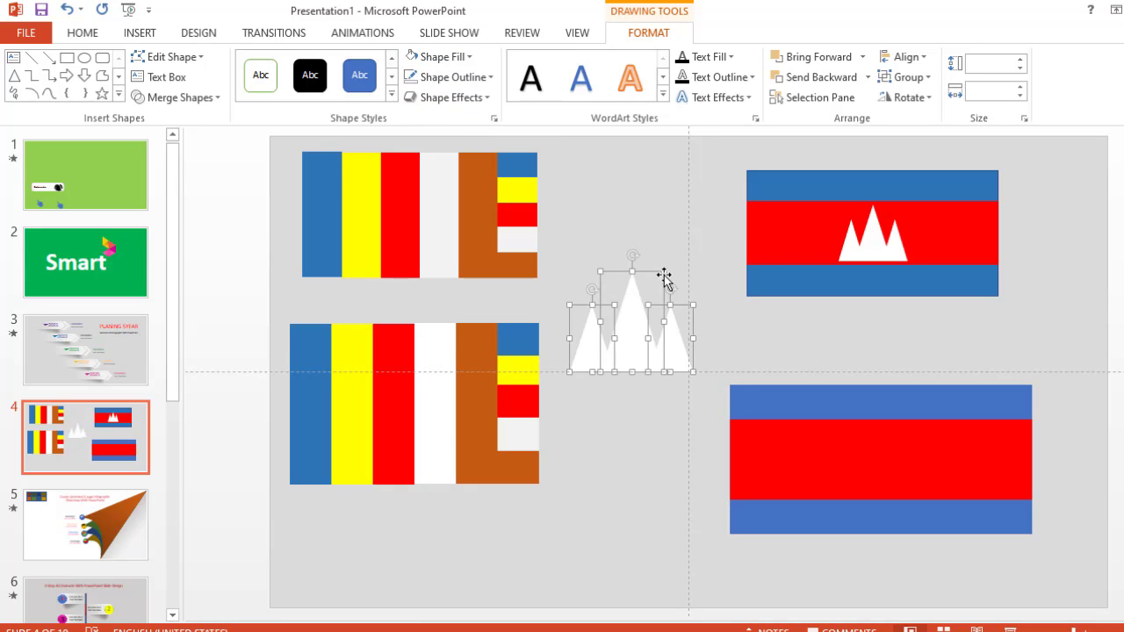
- Group the triangles and place the temple, sized 1.08" by 1.32", on the lower flag's red band
key(ctrl+g)
drag(641, 326, 877, 448)
drag(940, 387, 879, 449)
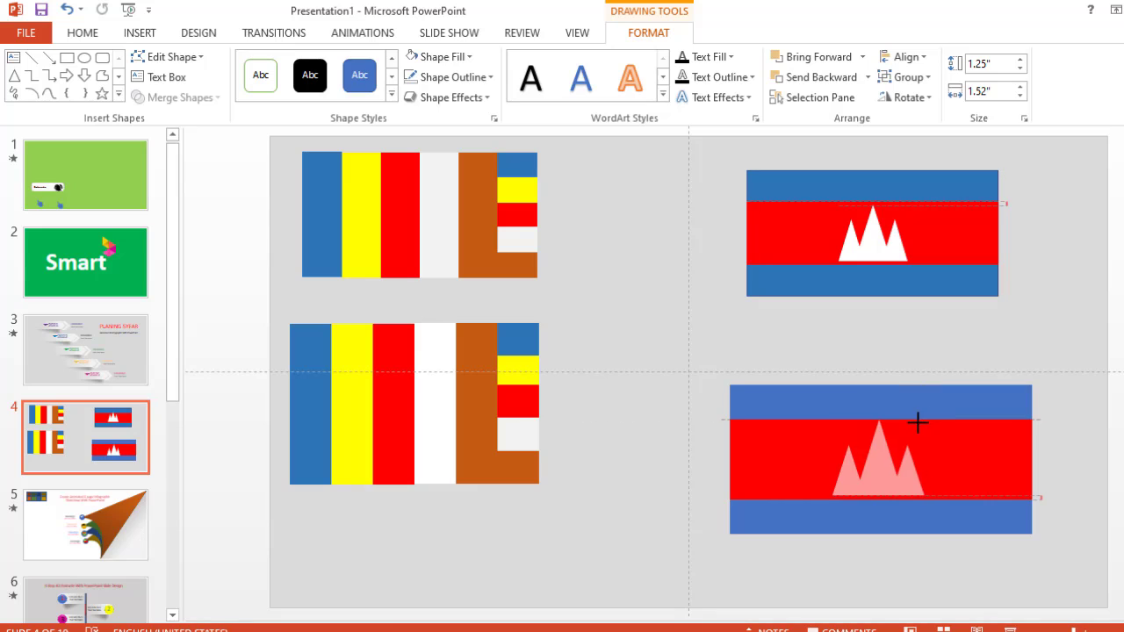
drag(912, 426, 913, 427)
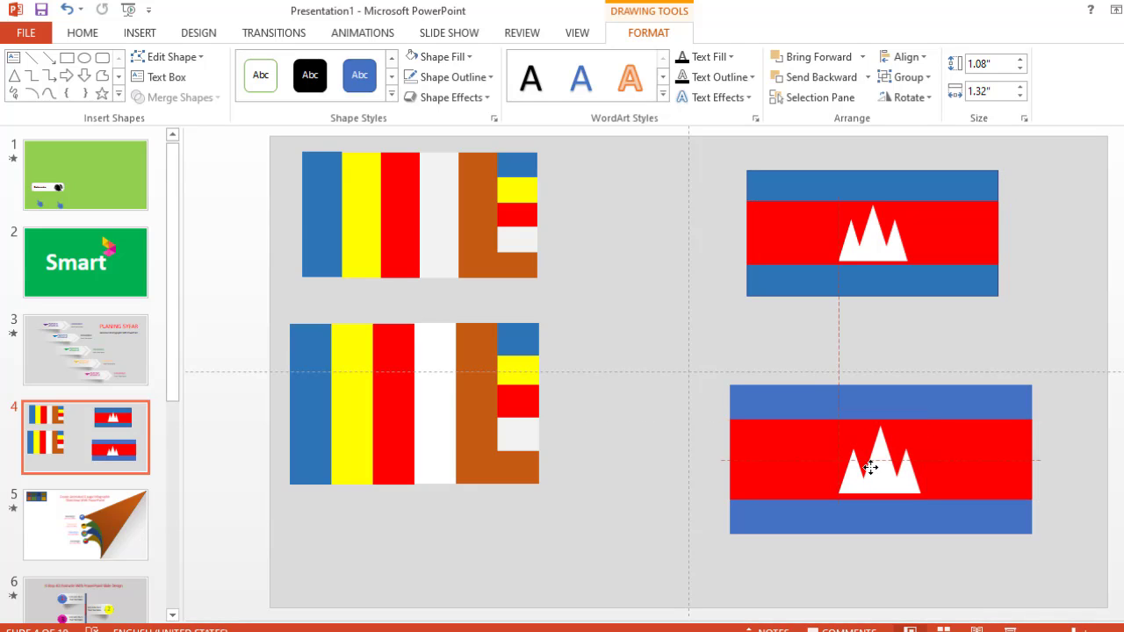
click(1079, 328)
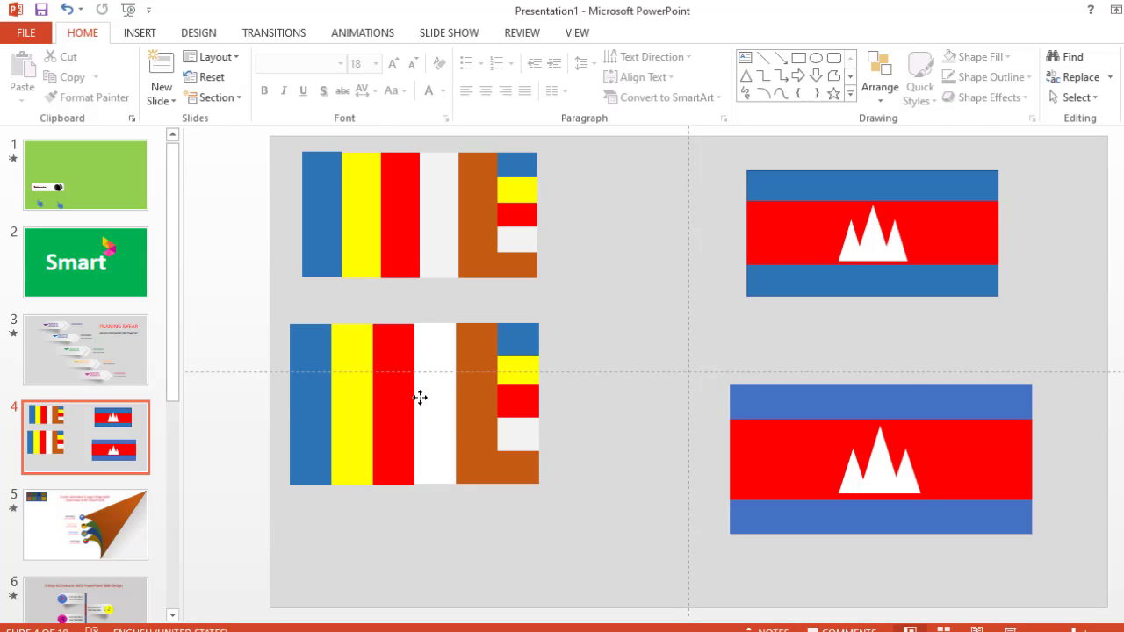
- Move both Buddhist flags right and align the upper flag directly above the lower one
mouse_move(419, 397)
mouse_down()
mouse_move(550, 491)
mouse_move(532, 456)
mouse_up()
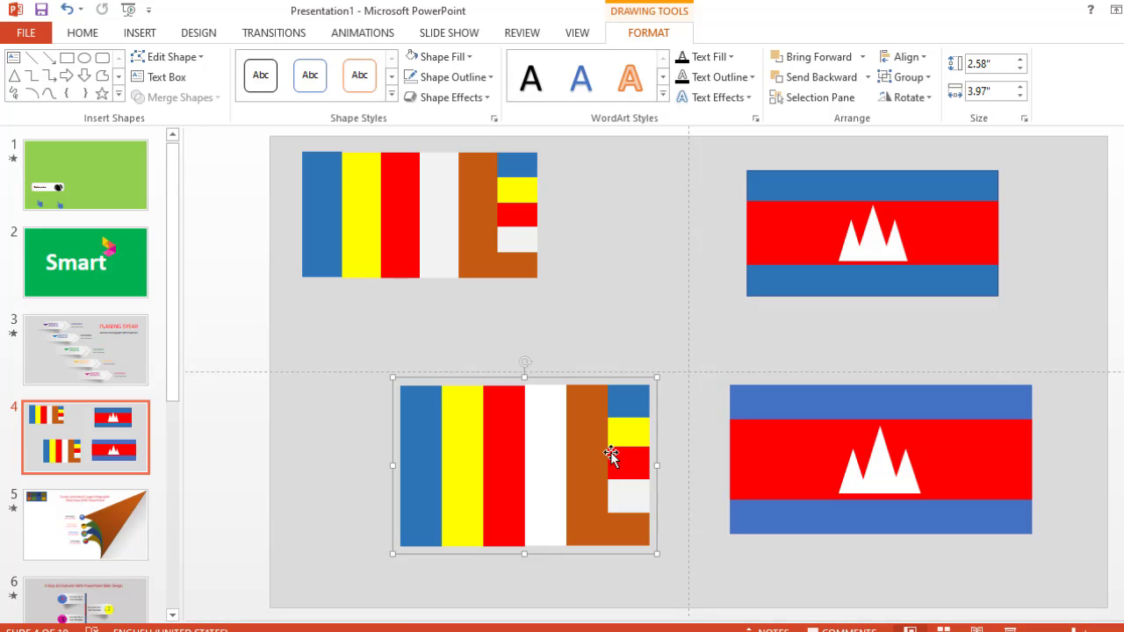
drag(612, 454, 584, 449)
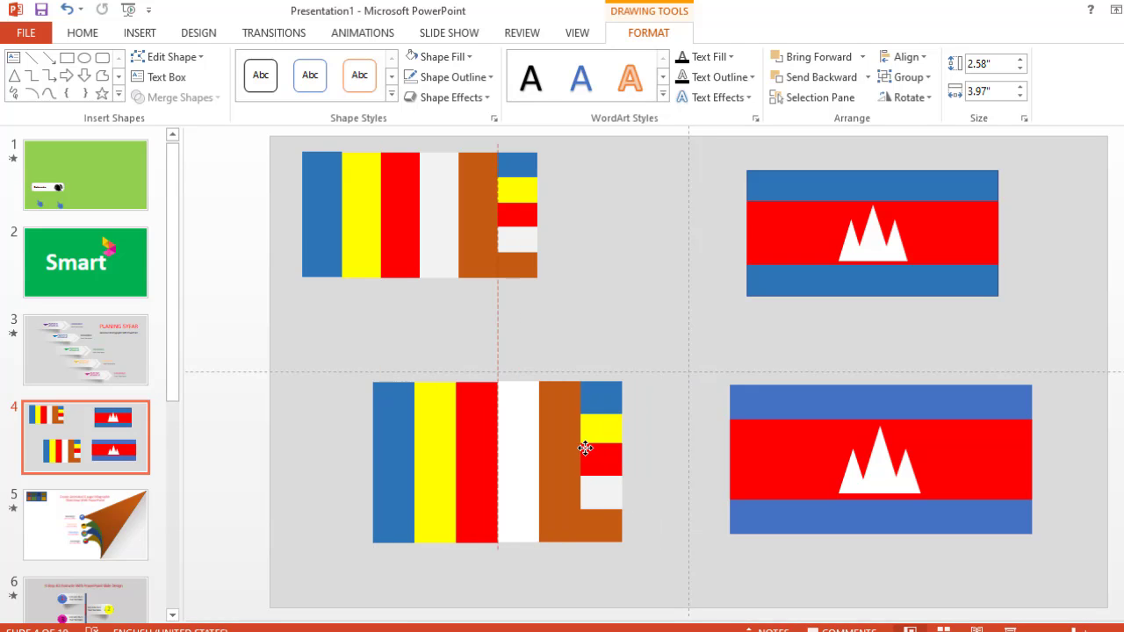
drag(450, 171, 516, 184)
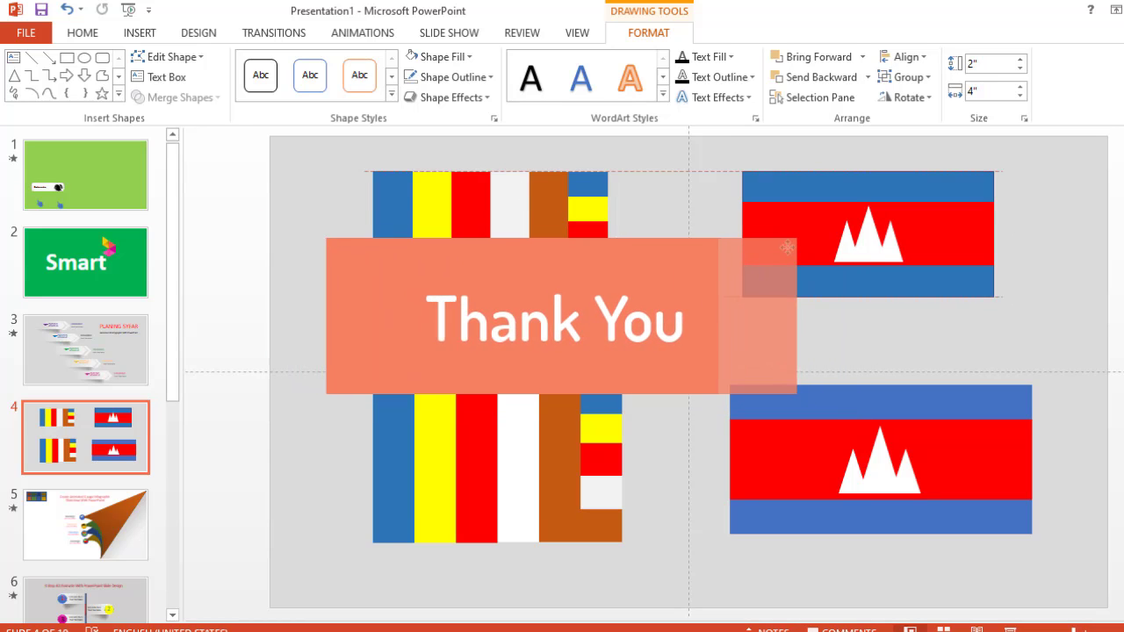
- Nudge the upper Cambodian flag left so it lines up above the rebuilt flag
drag(794, 255, 782, 256)
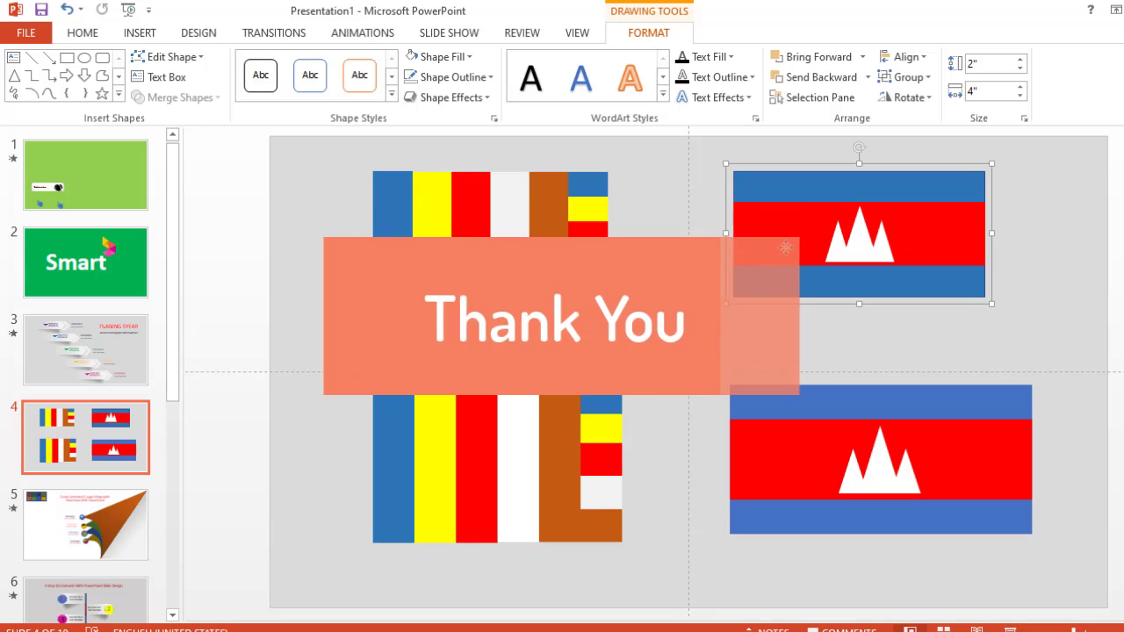